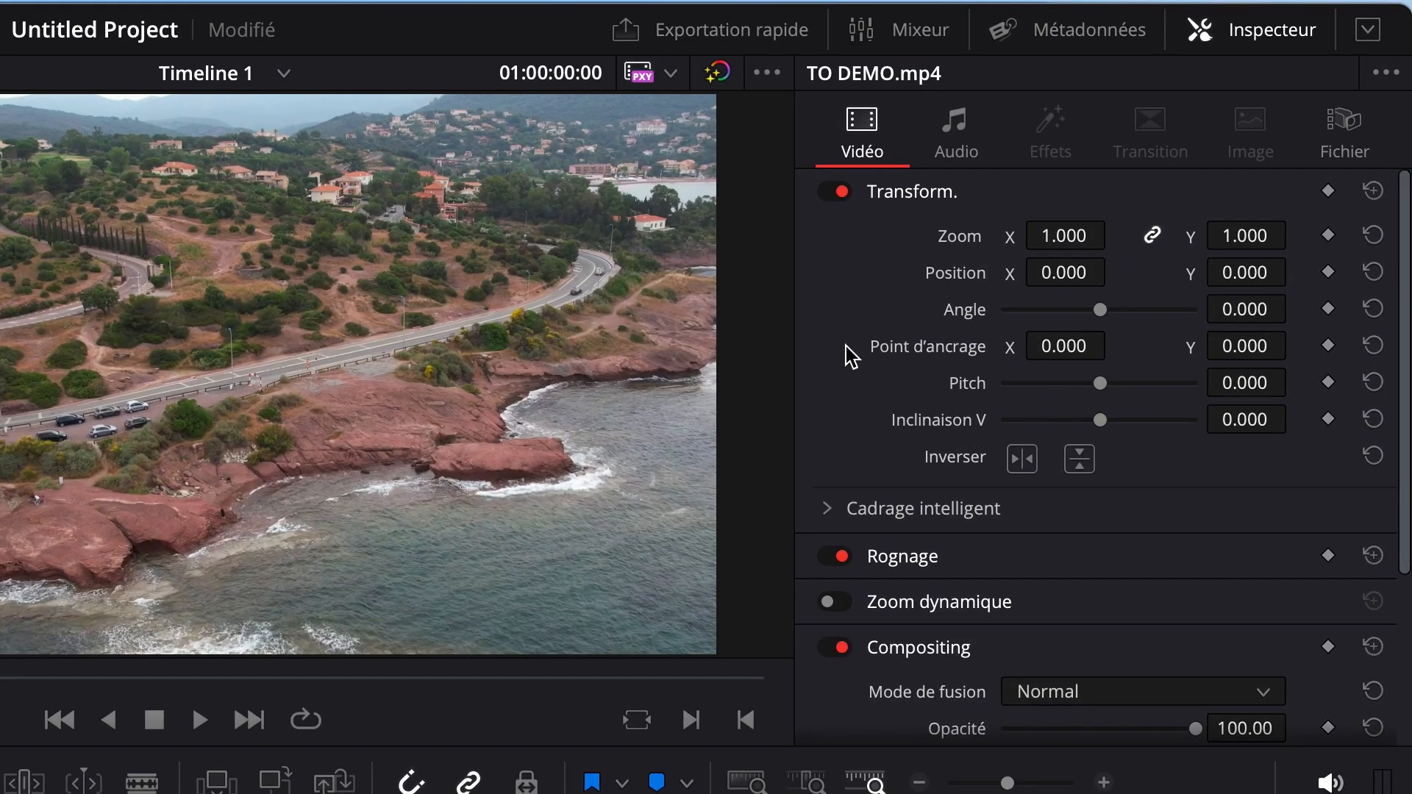
Step: Set the playback speed of the TO DEMO.mp4 clip to 1500 %
scroll(846, 347, down, 5)
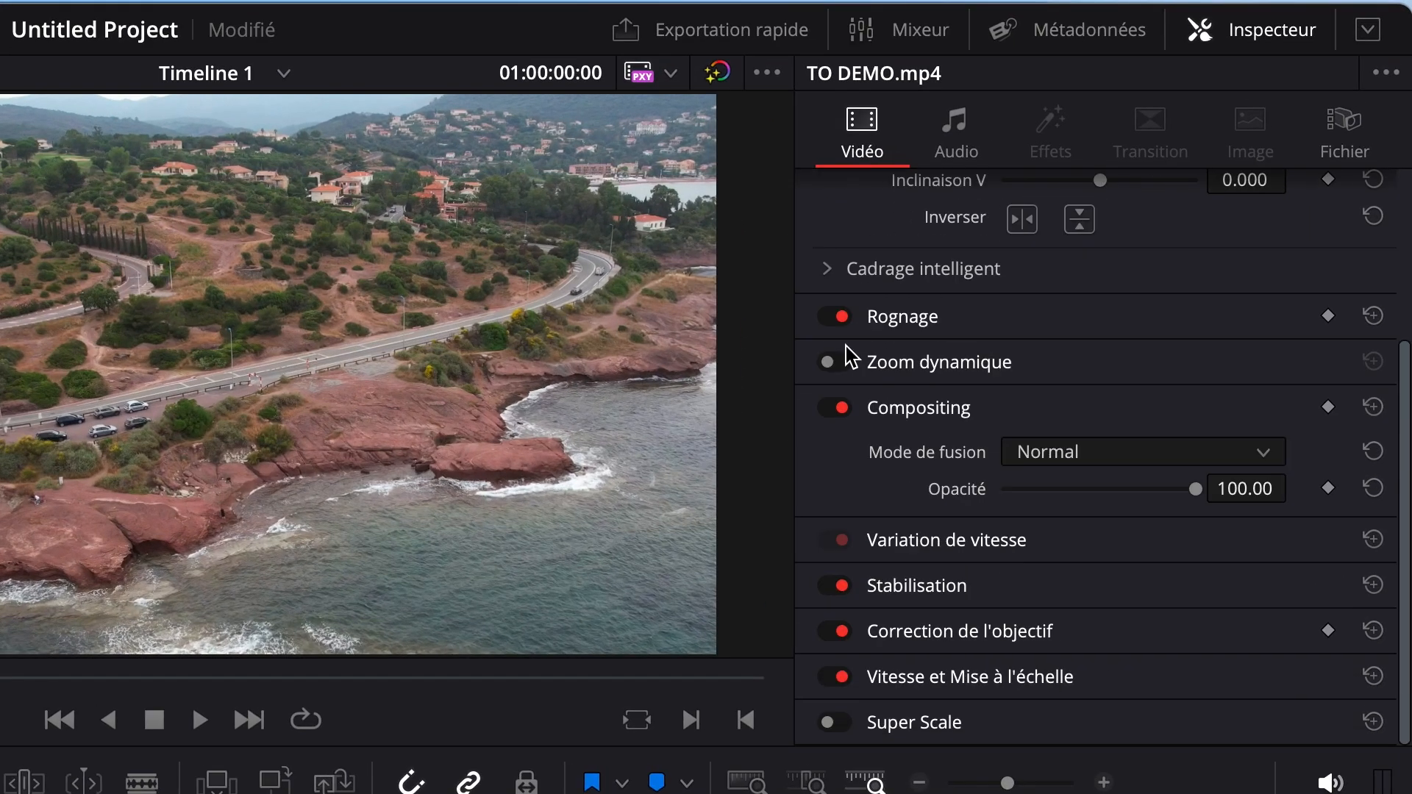
click(930, 544)
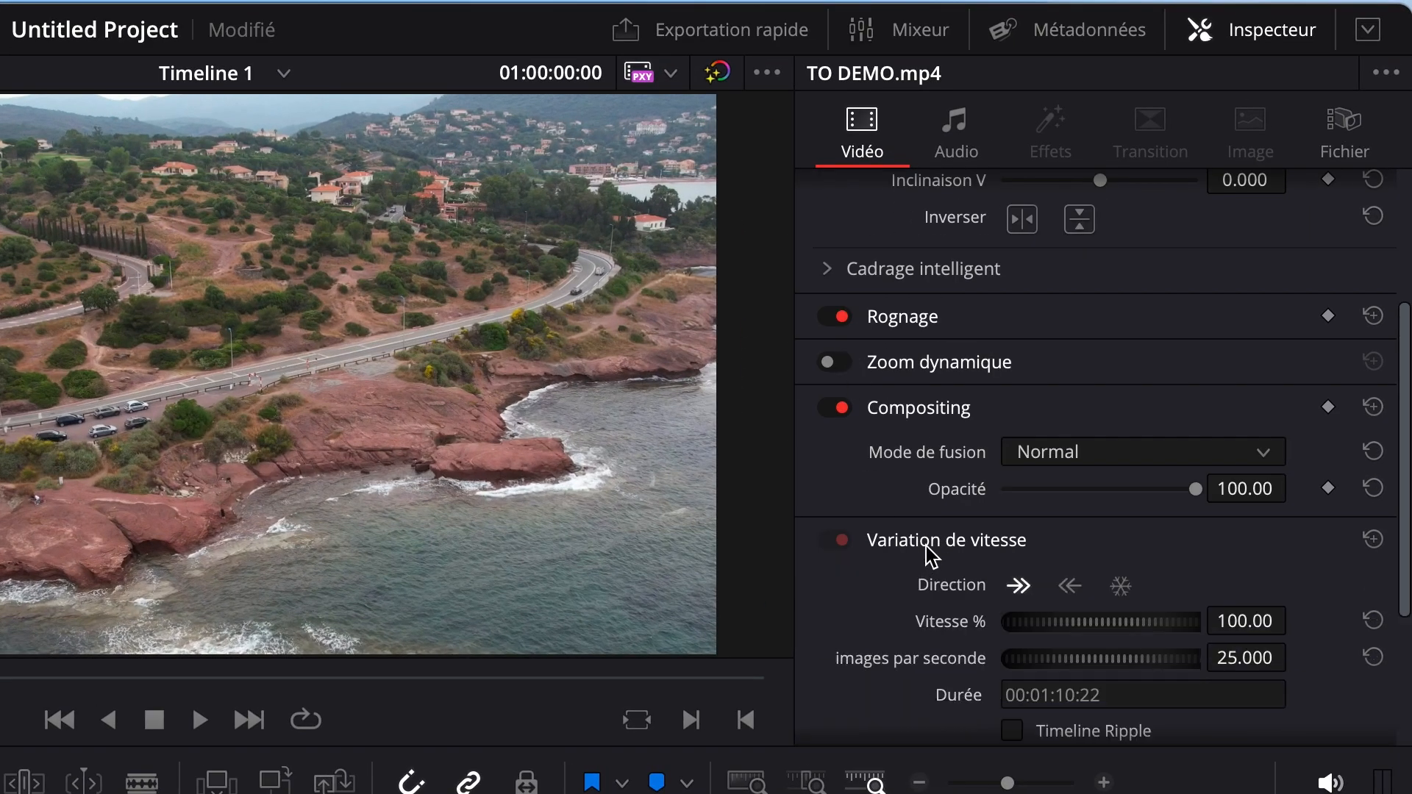
scroll(930, 557, down, 2)
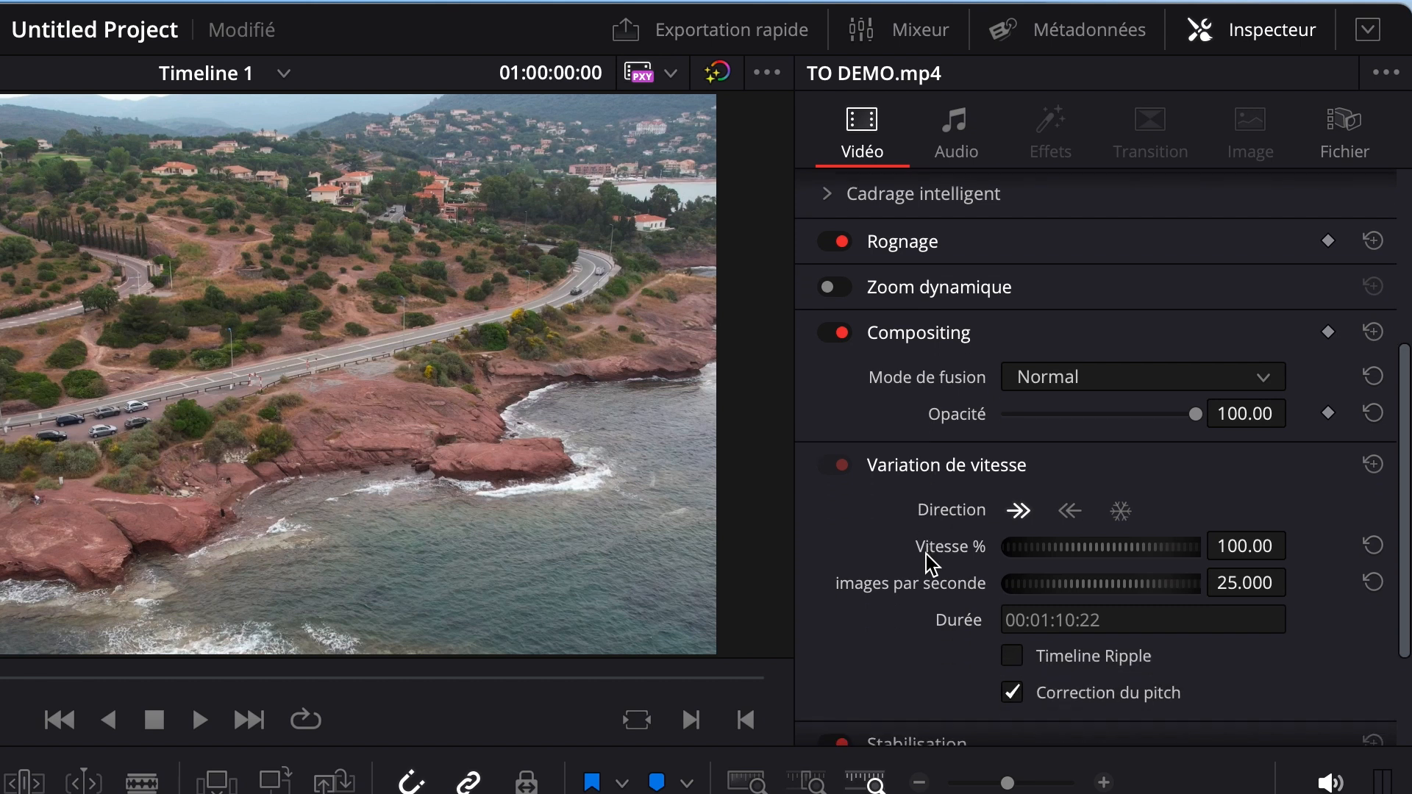
click(1235, 545)
text(1500)
key(Return)
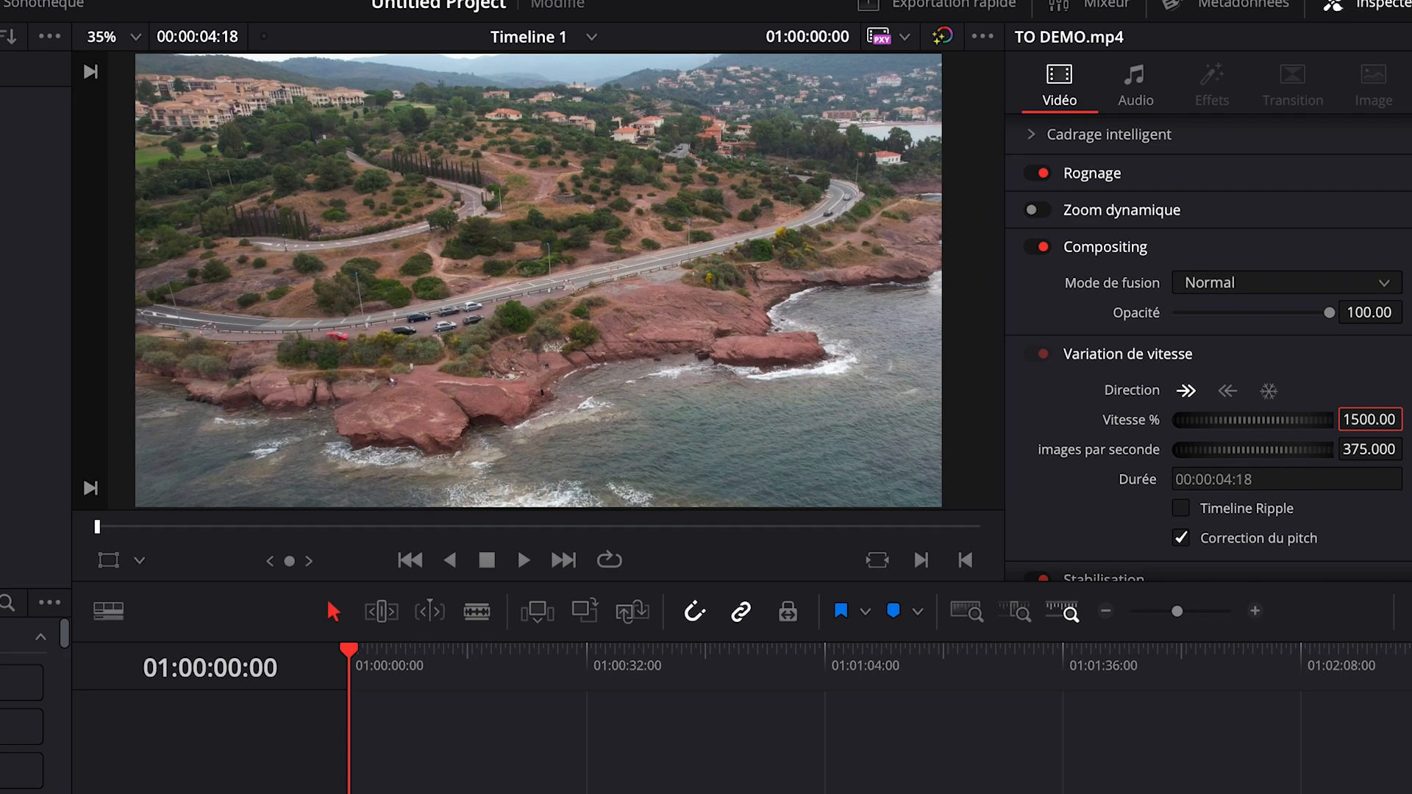
Step: Play back the sped-up clip and park the playhead partway through it at 01:00:01:17
key(space)
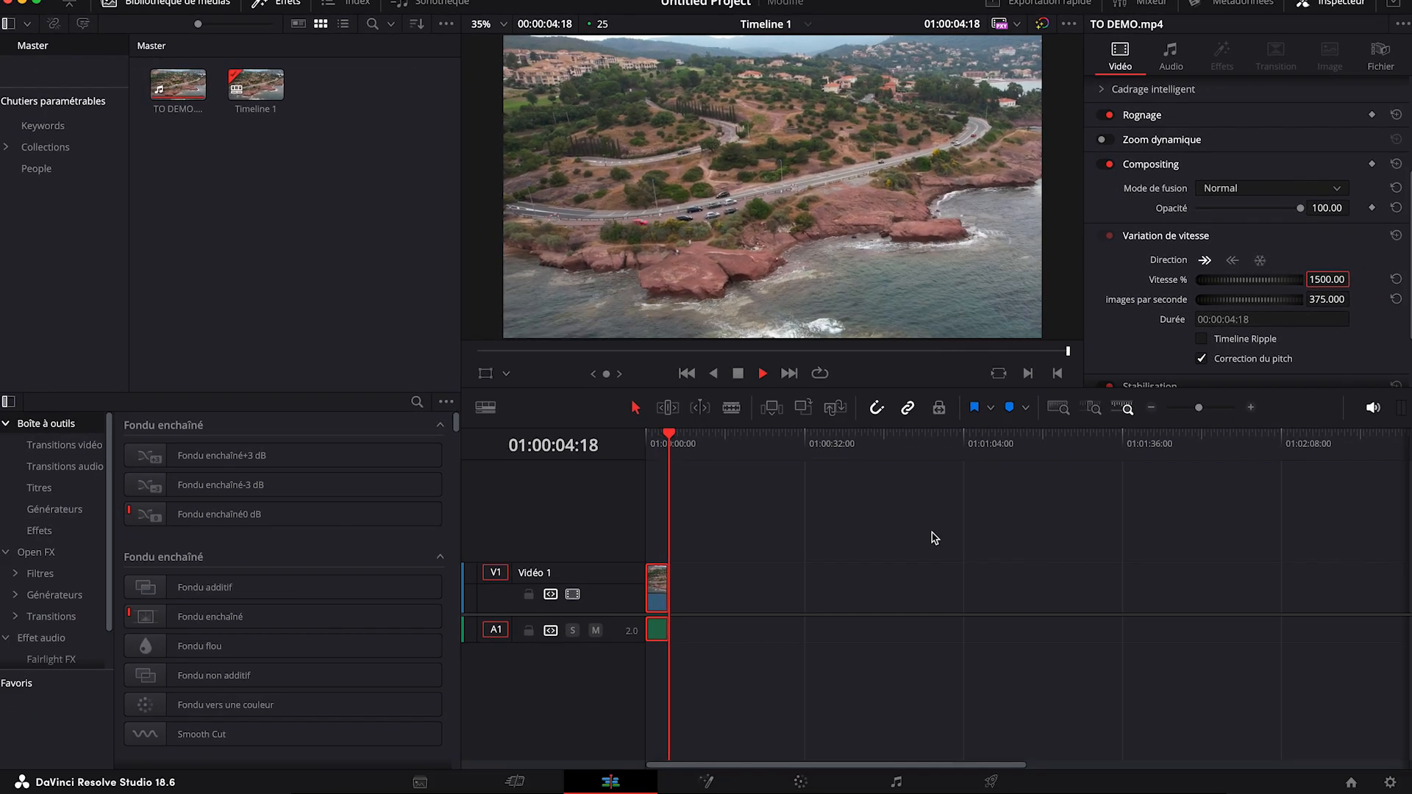
drag(671, 443, 626, 439)
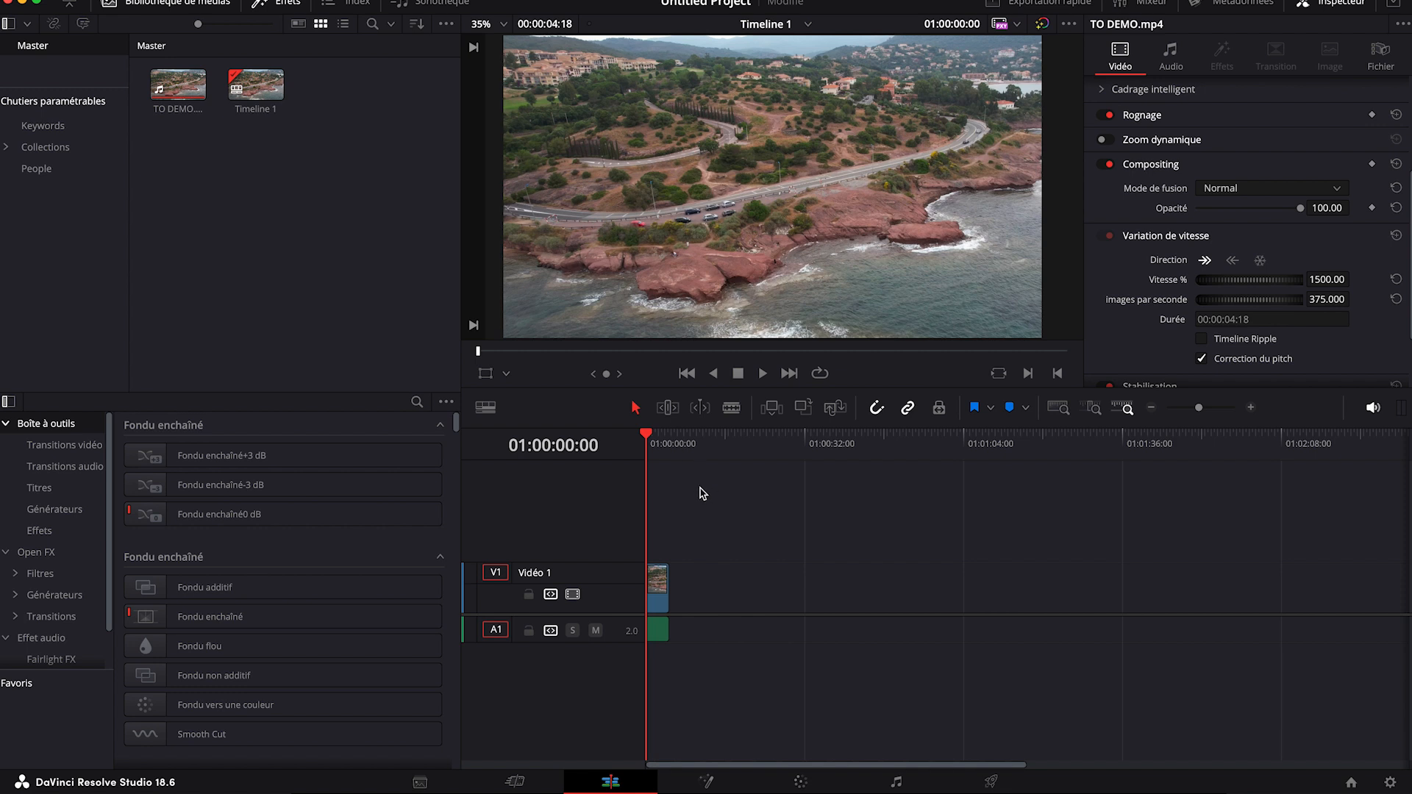
click(1250, 408)
click(713, 439)
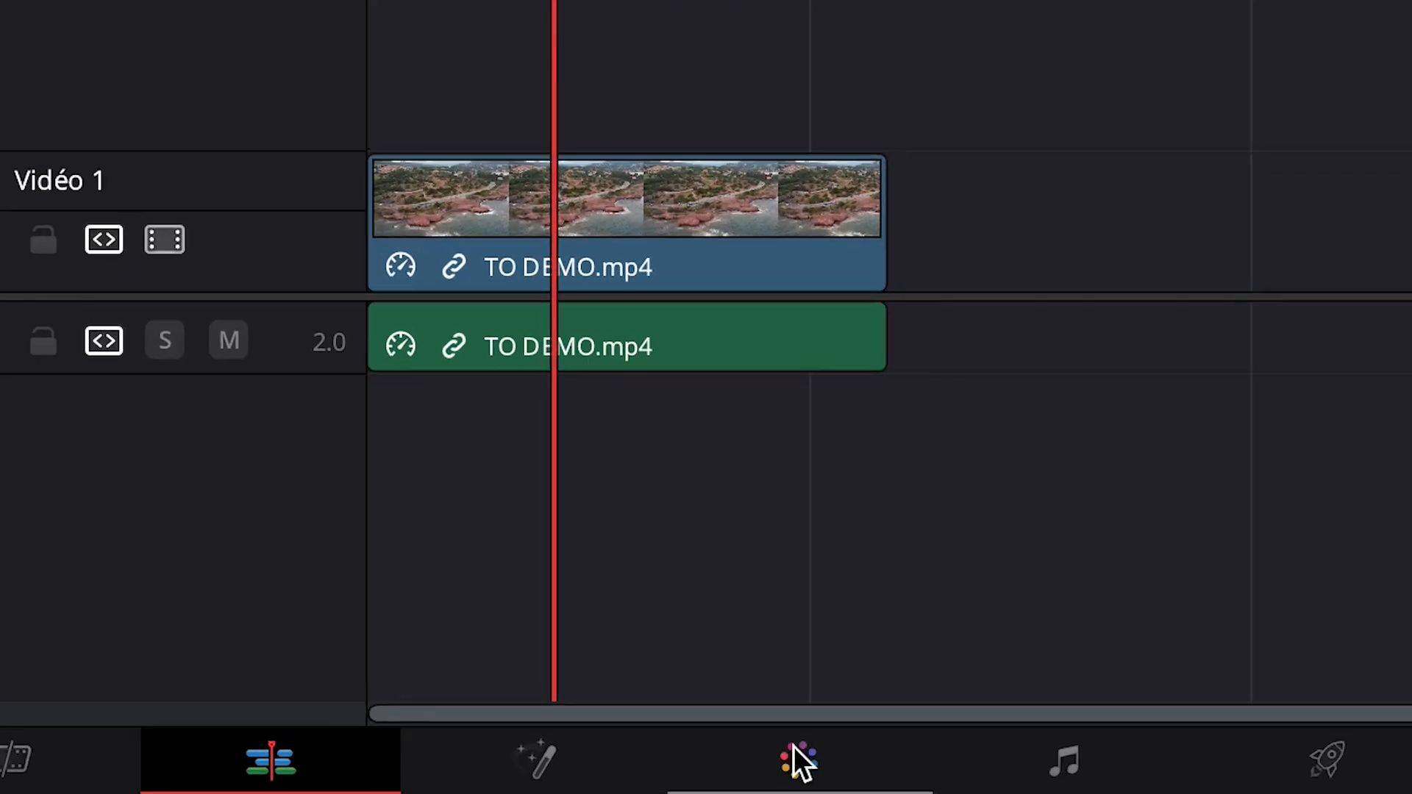
Step: Set the clip's saturation to 80 in the primary colour wheels of the colour page
click(794, 749)
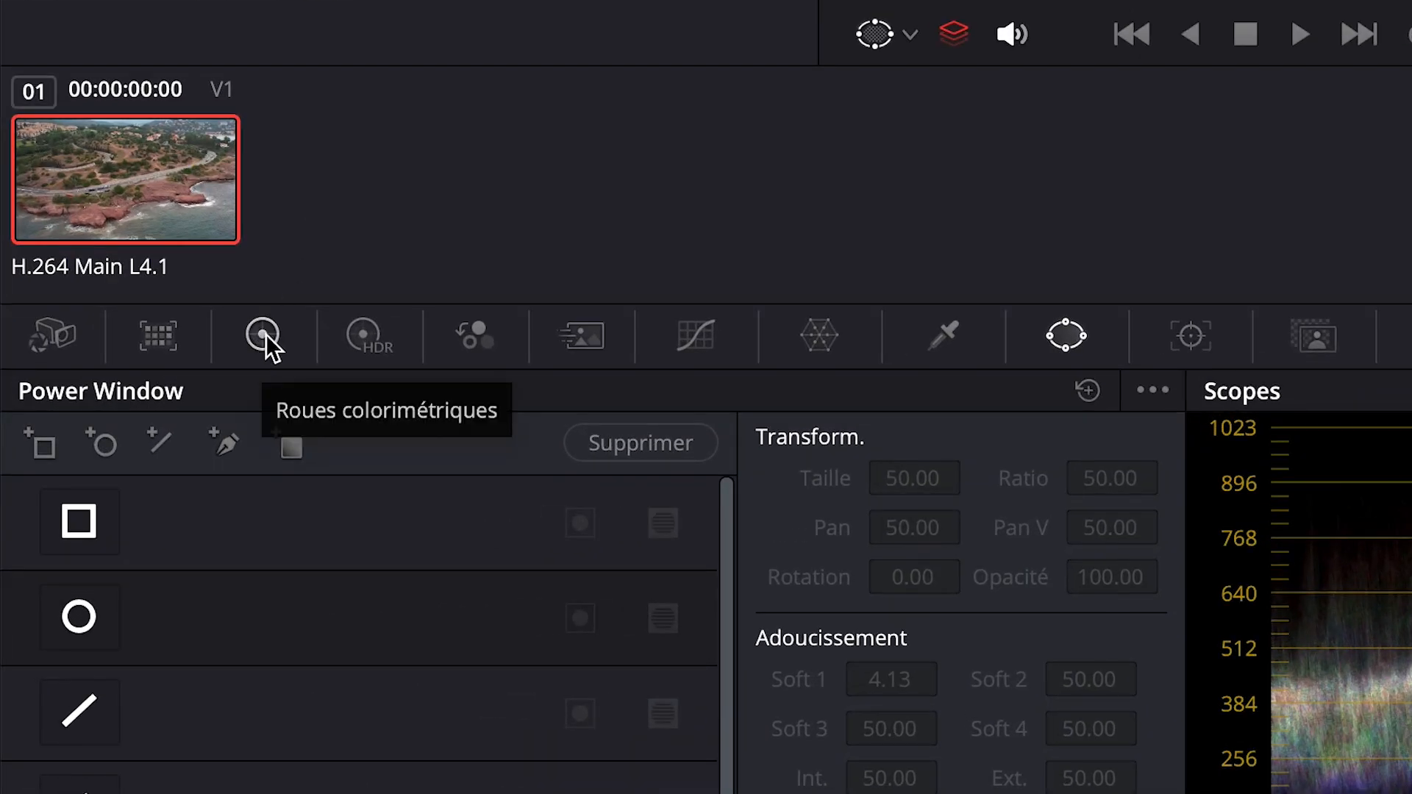
click(260, 337)
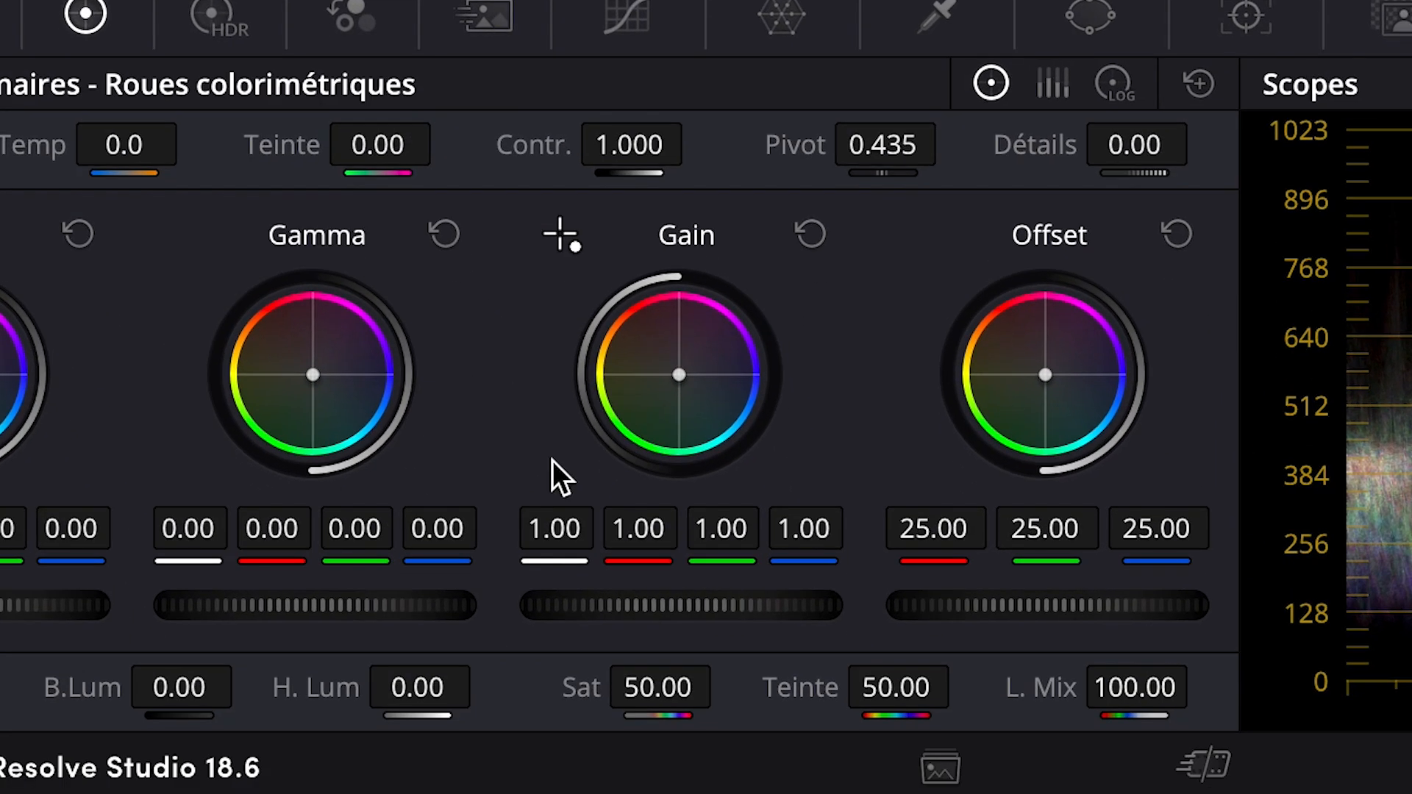
click(632, 700)
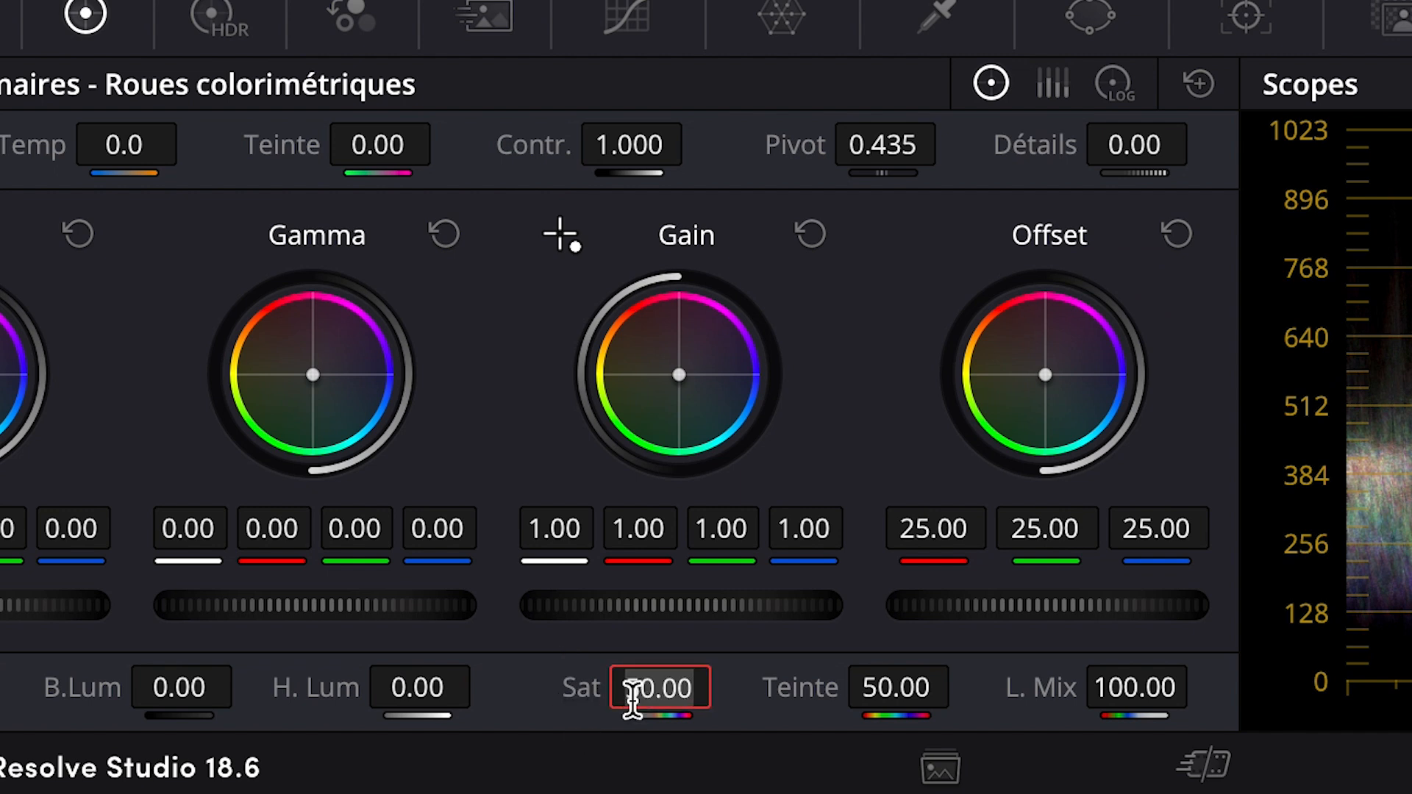
text(80)
key(Return)
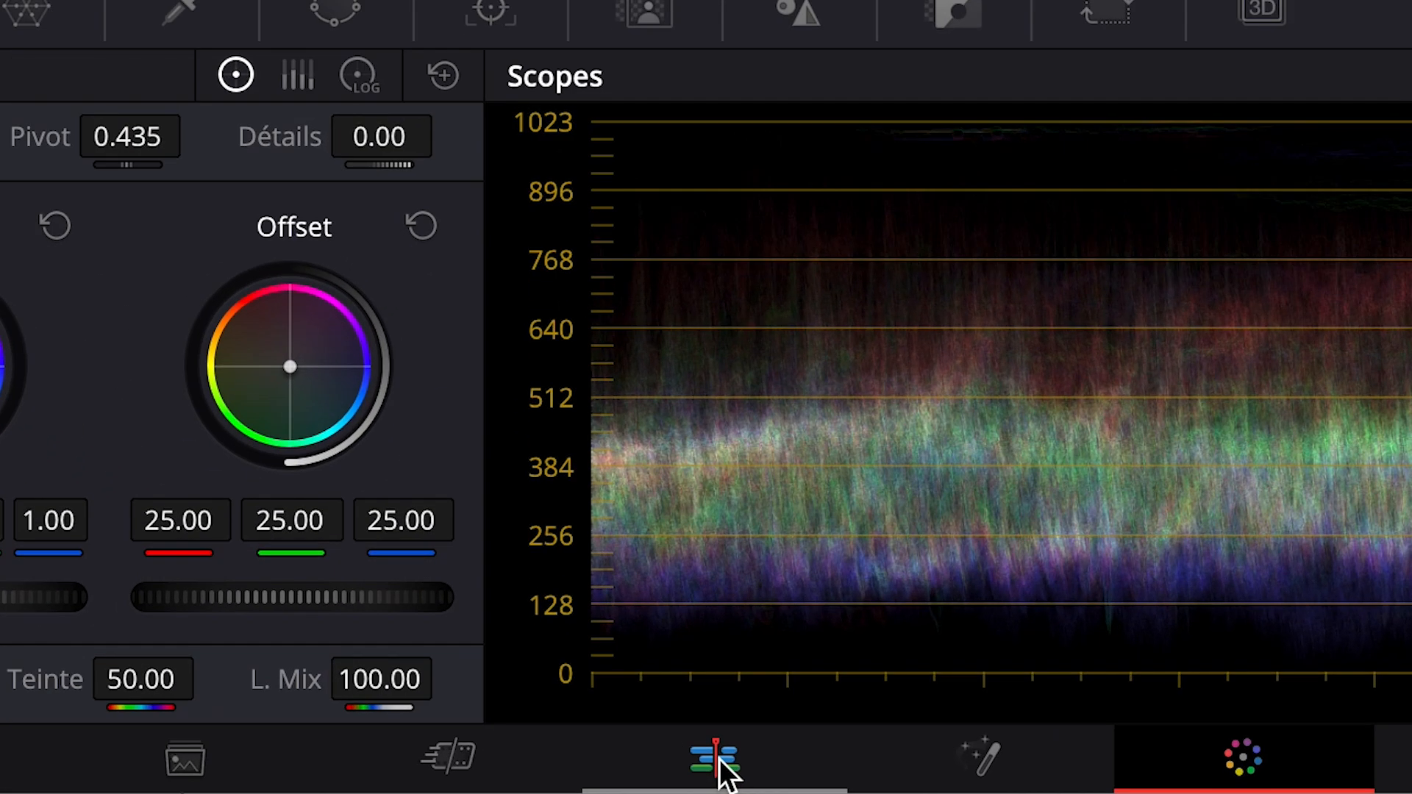
Step: Find the Flou maquette effect among the Open FX and apply it to the TO DEMO.mp4 clip on the edit timeline
click(718, 758)
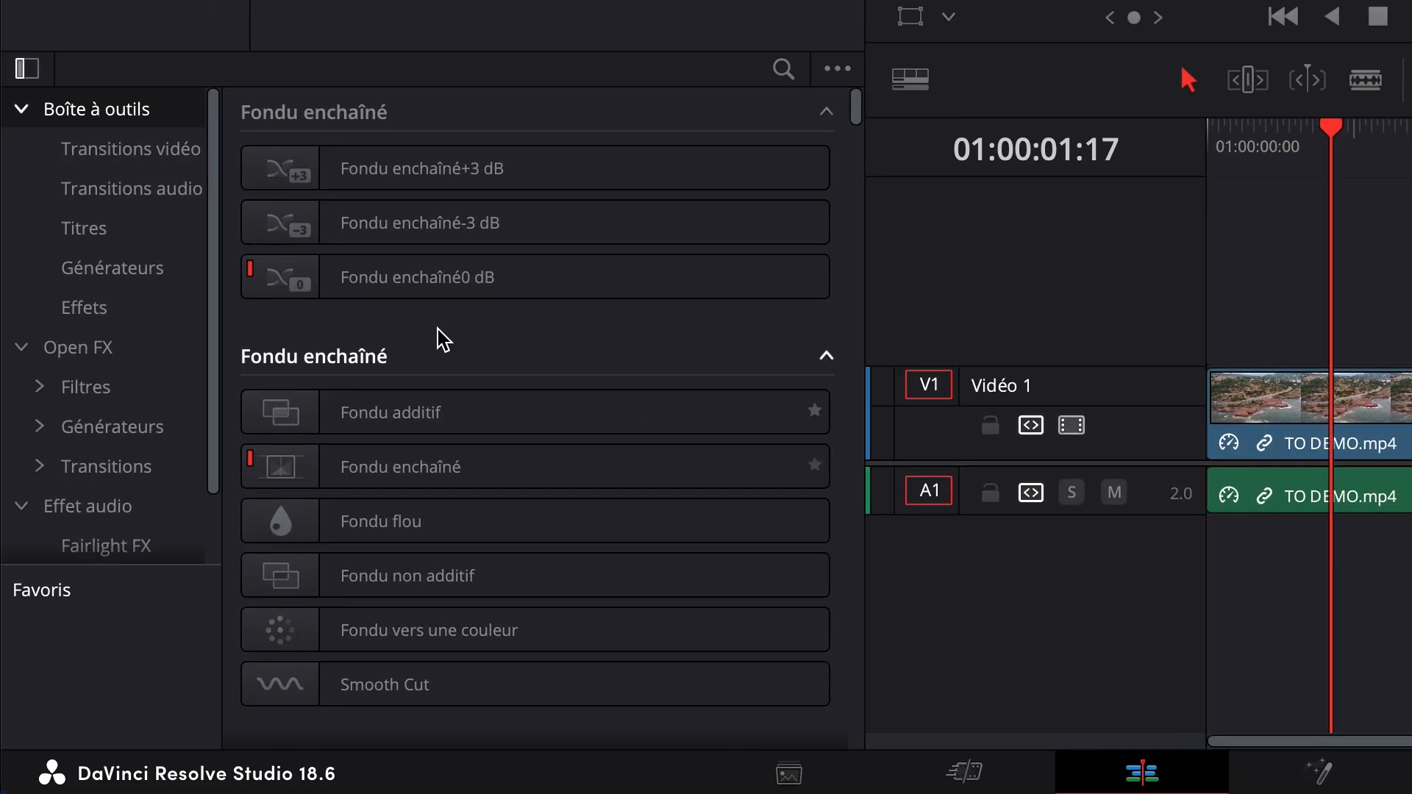
click(89, 352)
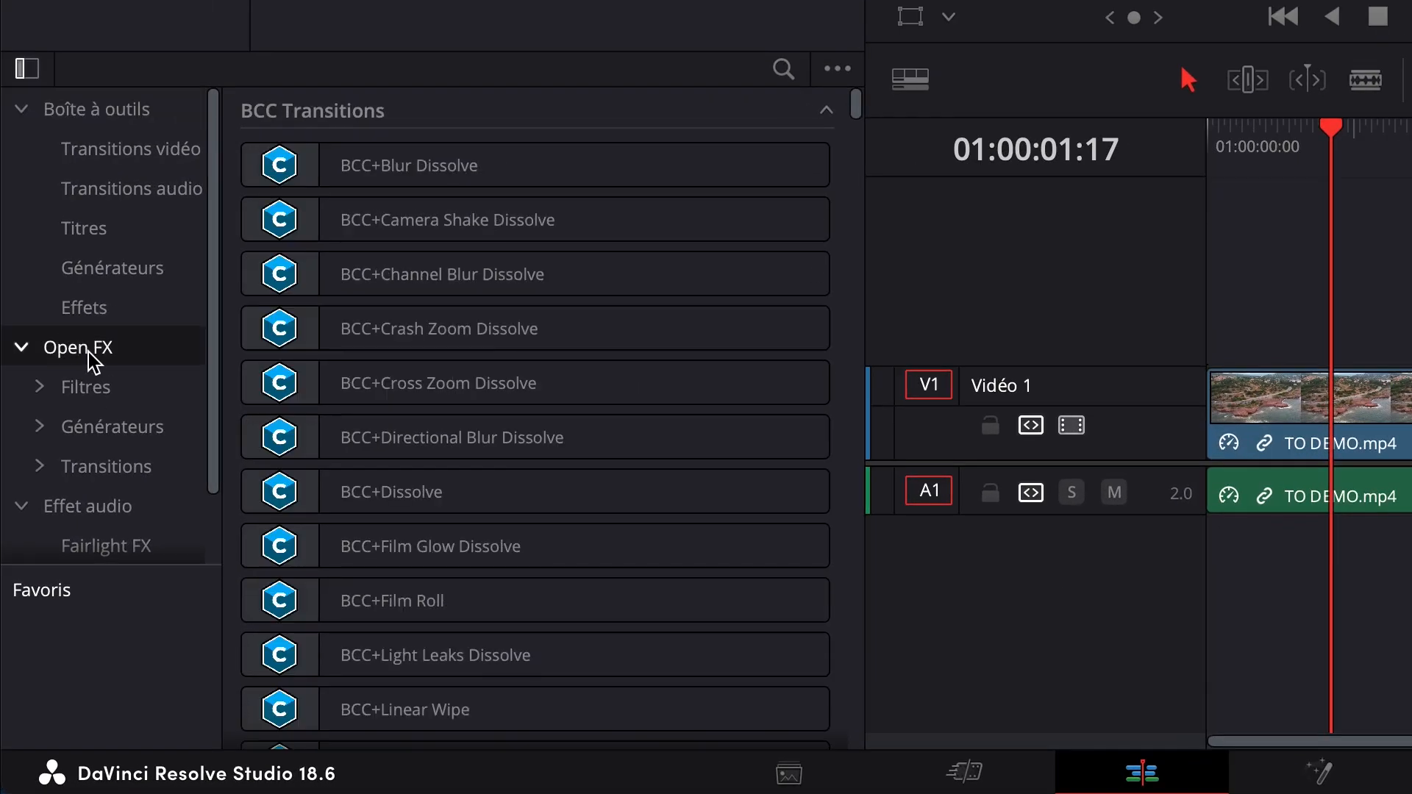
click(785, 70)
text(maquette)
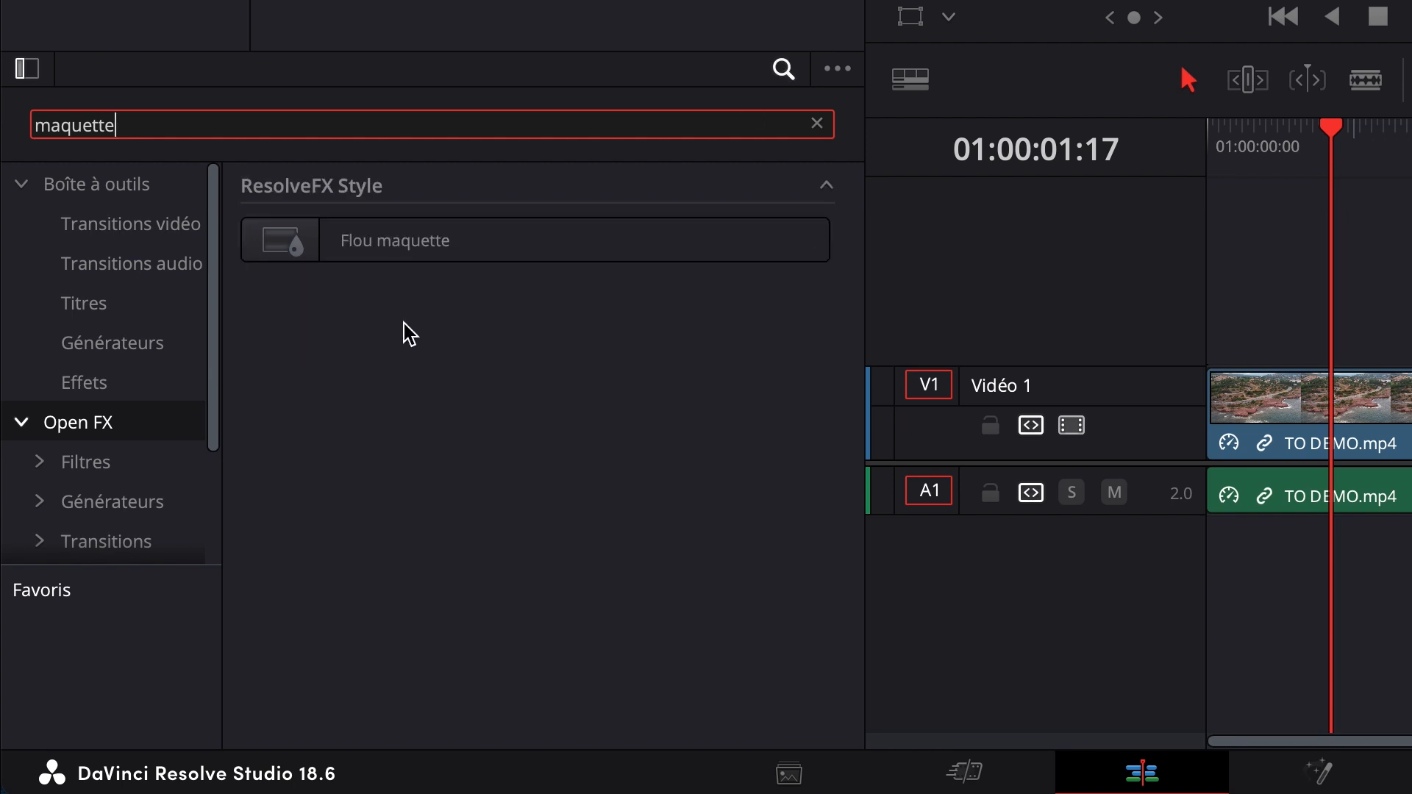
drag(273, 244, 1338, 429)
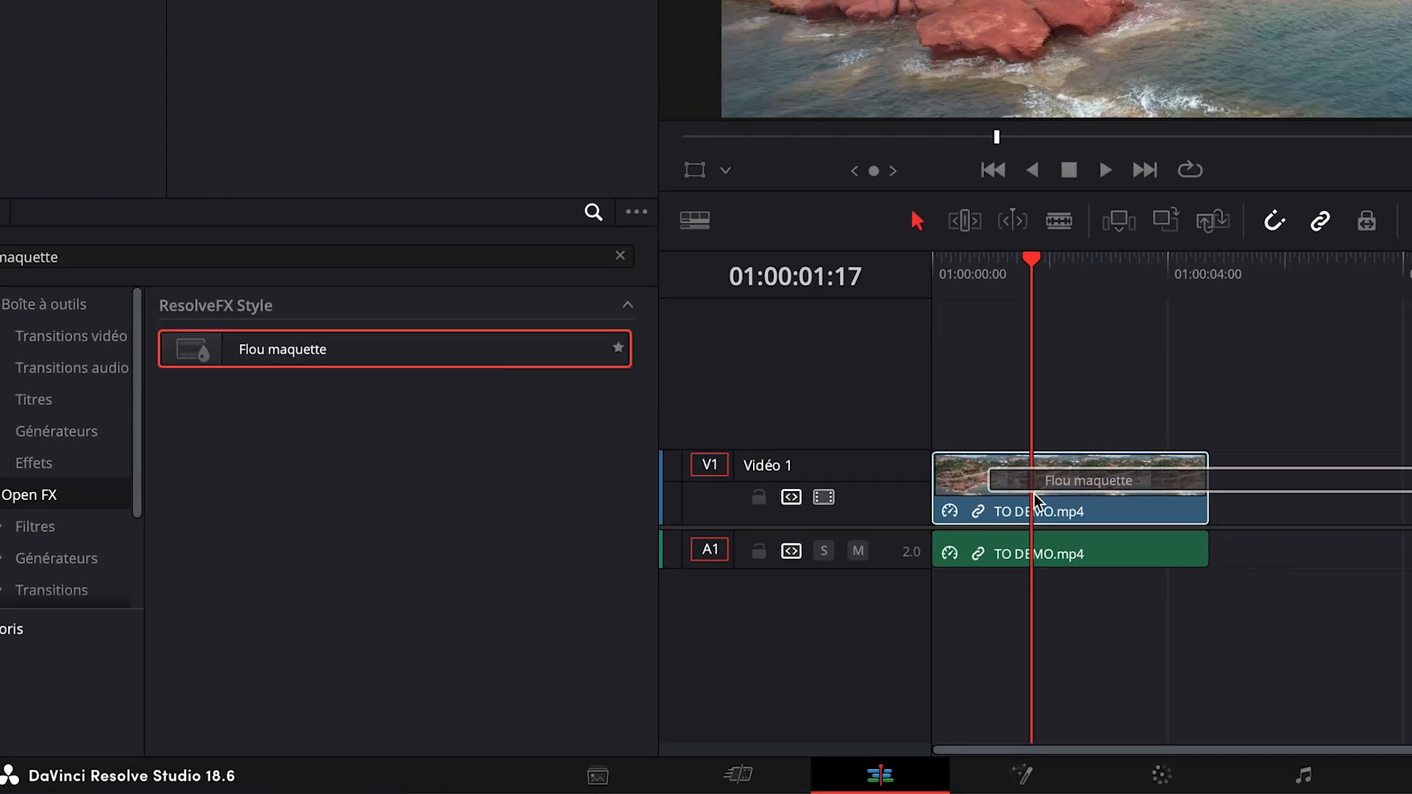
drag(1035, 497, 1037, 496)
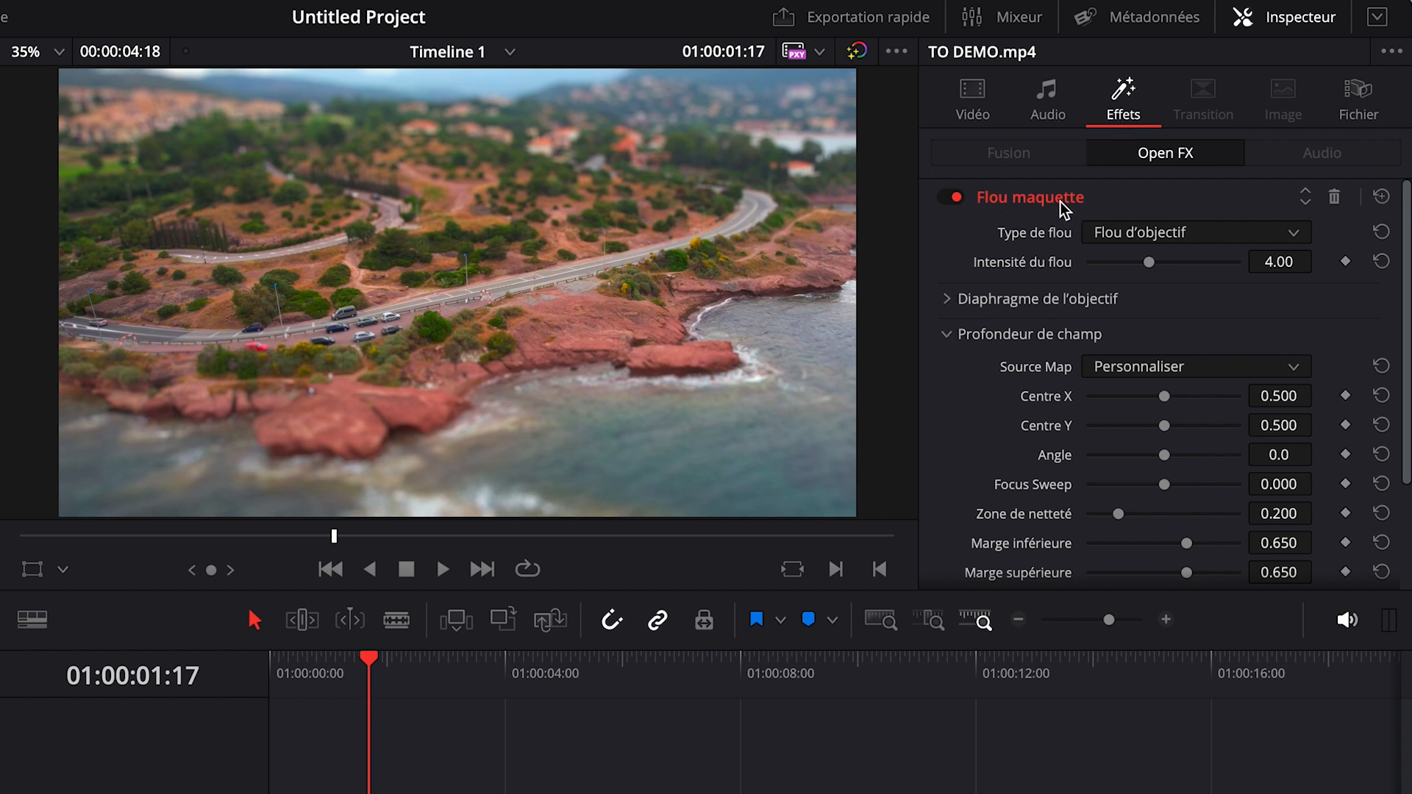
Step: Try a depth-of-field angle of 32.8 on the Flou maquette effect and reset it
scroll(1004, 404, down, 2)
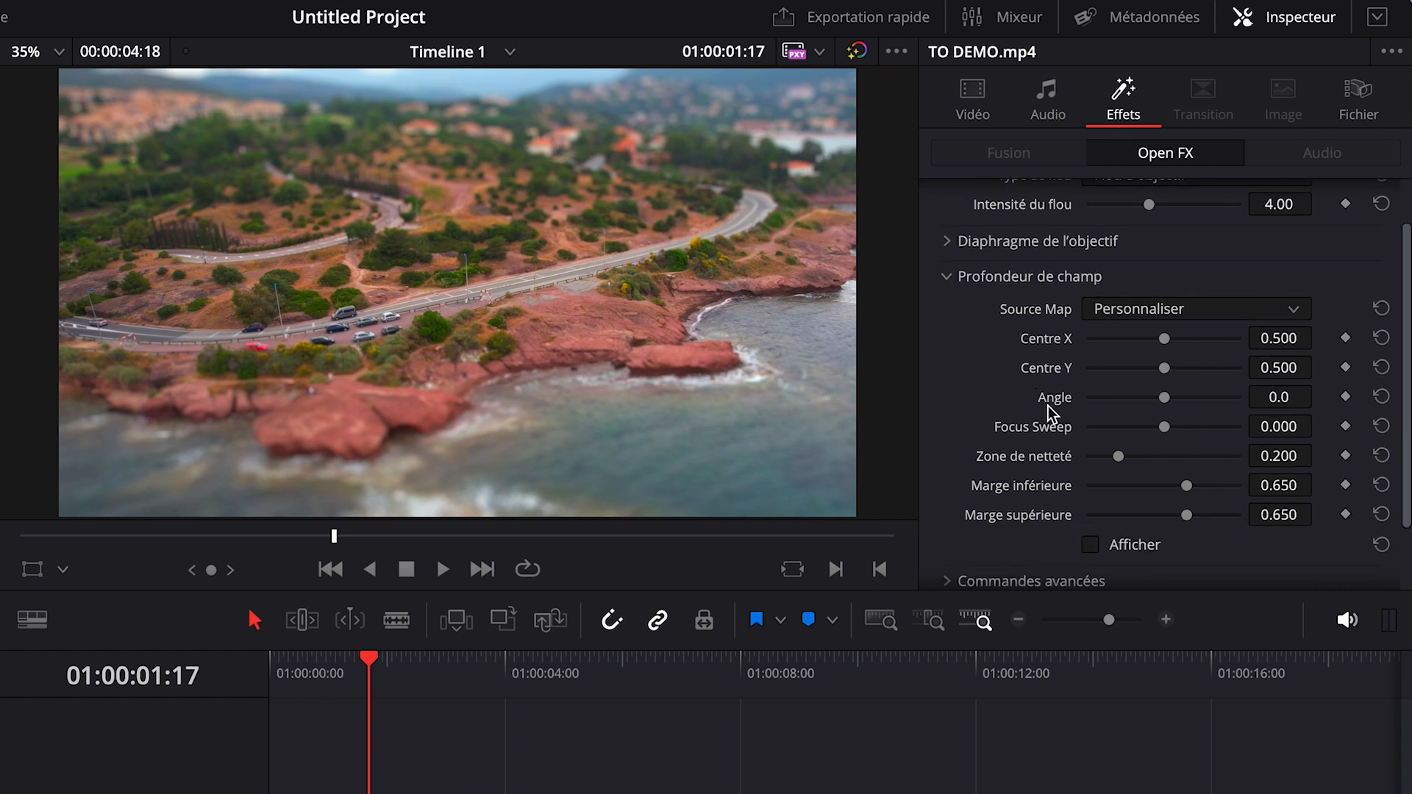
mouse_move(1165, 400)
mouse_down()
mouse_move(1217, 400)
mouse_move(1120, 395)
mouse_move(1191, 397)
mouse_up()
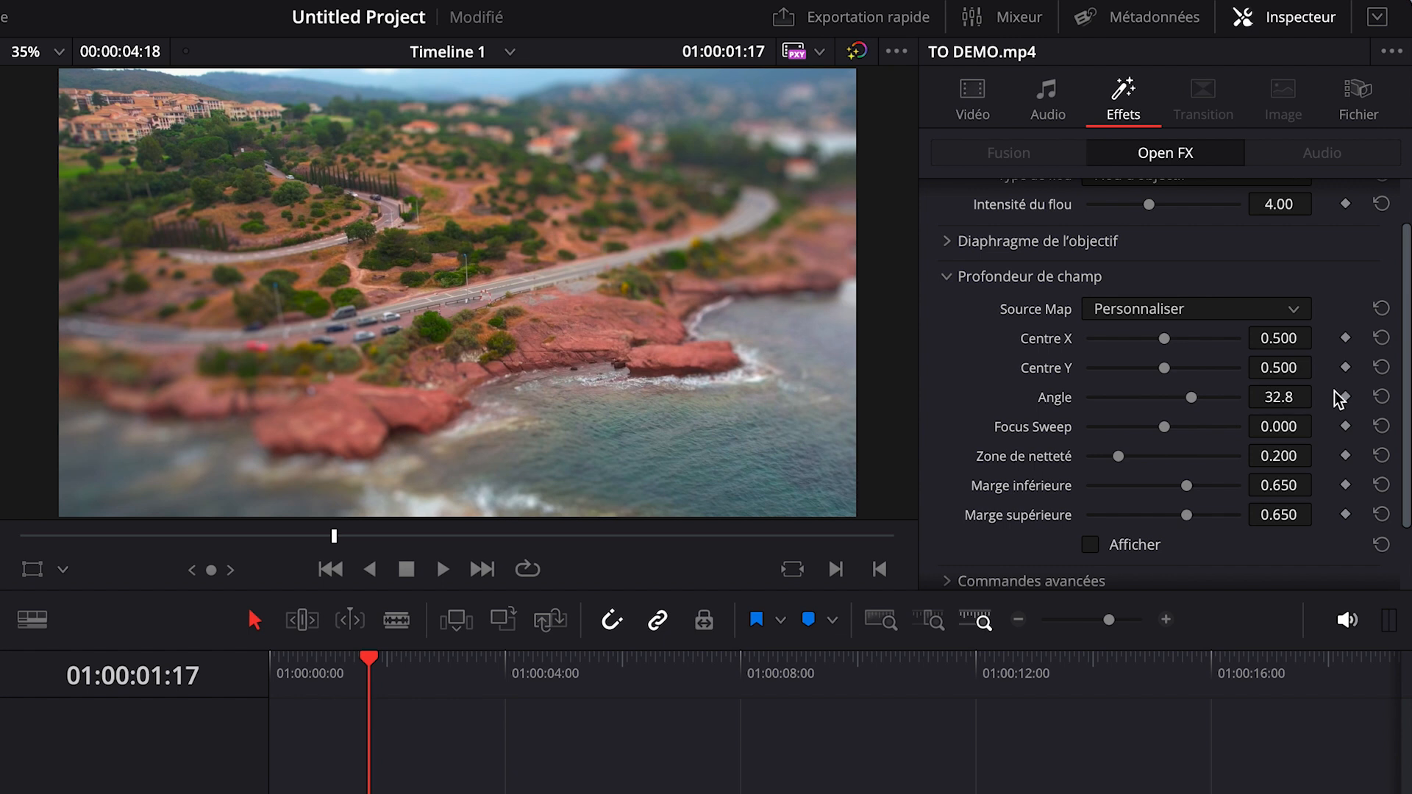
click(1381, 397)
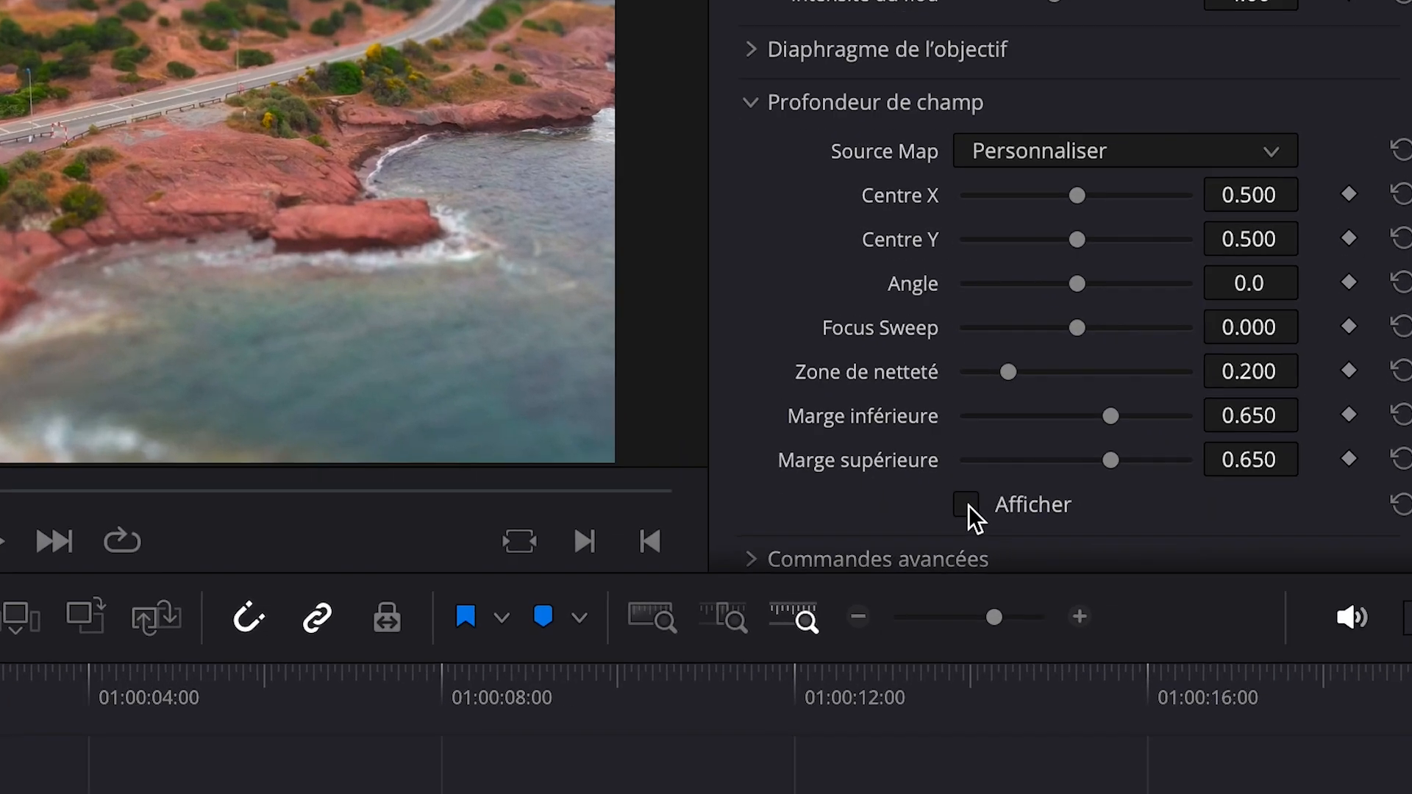
Step: Using the displayed depth map, set the Flou maquette angle to -7.7, Centre X to 0.543 and Zone de netteté to 0.264
click(967, 505)
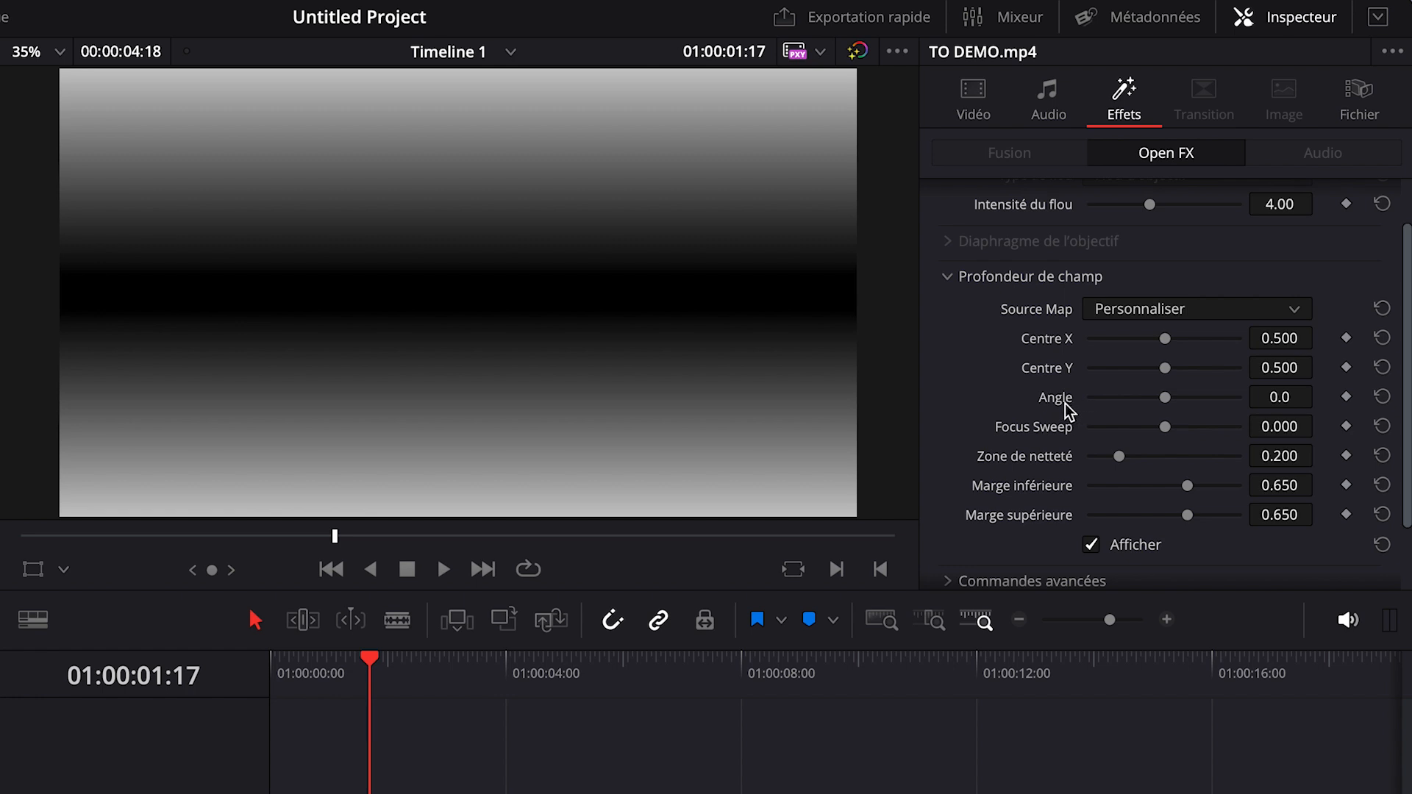
drag(1165, 397, 1158, 397)
mouse_move(1165, 339)
mouse_down()
mouse_move(1190, 339)
mouse_move(1150, 338)
mouse_move(1171, 339)
mouse_up()
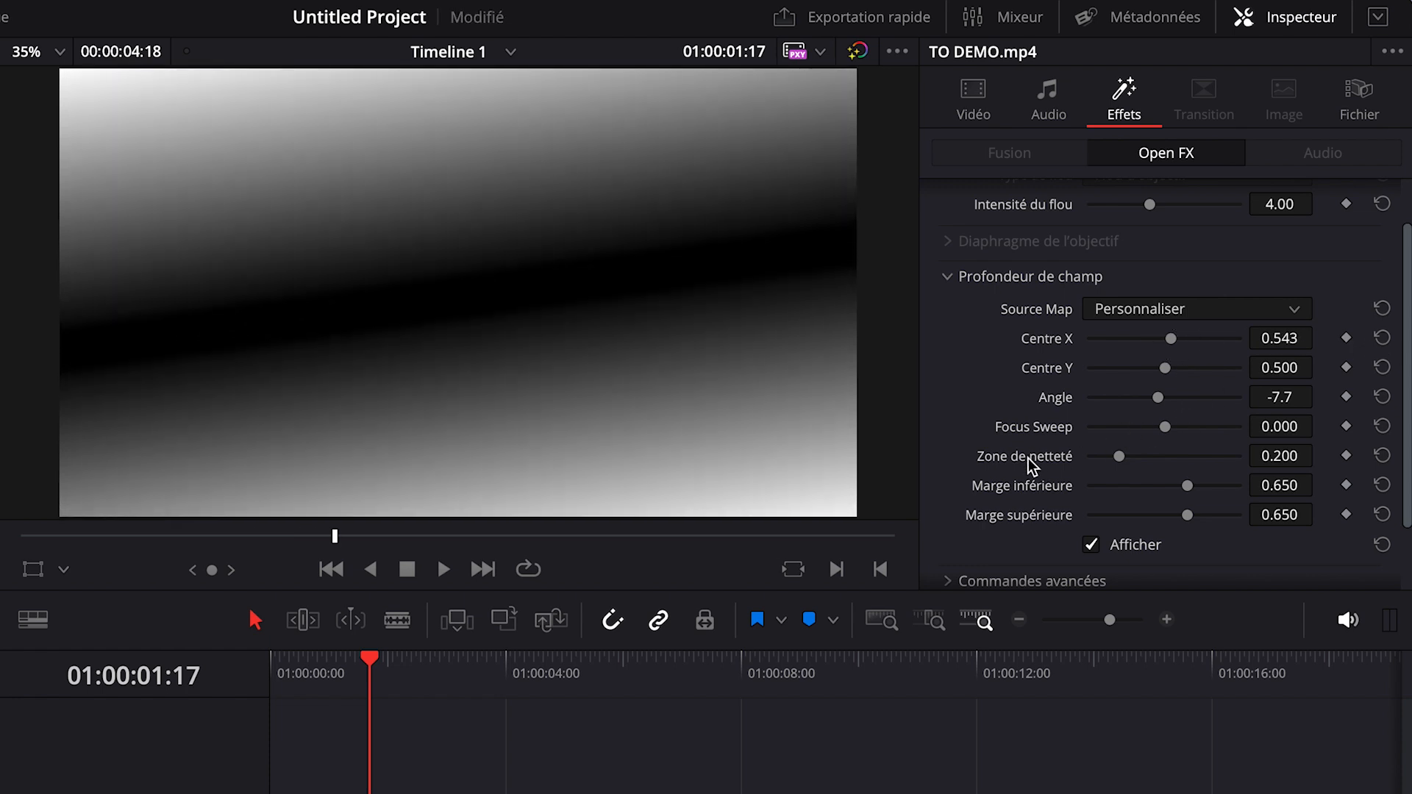
mouse_move(1123, 456)
mouse_down()
mouse_move(1144, 456)
mouse_move(1129, 457)
mouse_up()
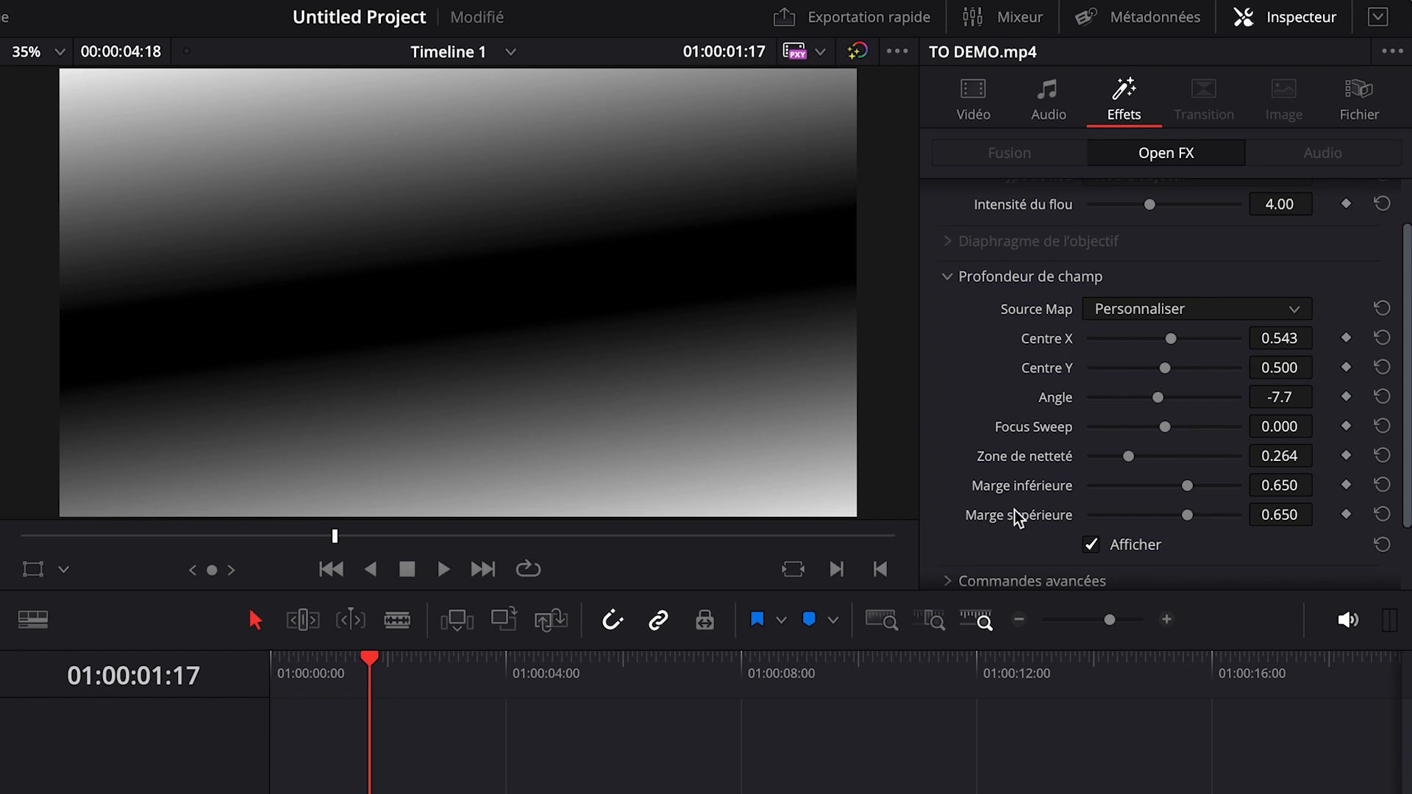
click(1091, 544)
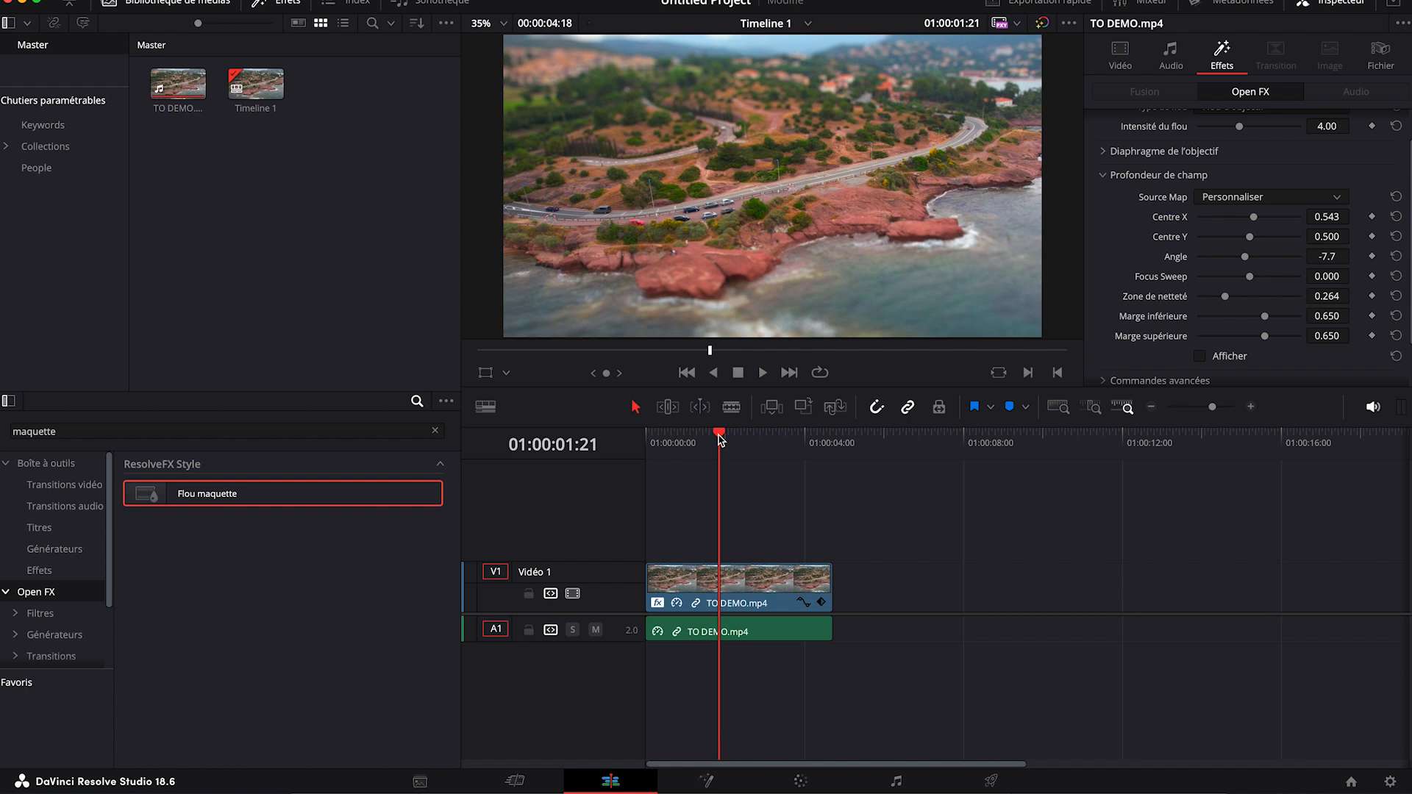
Step: Delete the Flou maquette effect from the clip
scroll(1116, 261, up, 1)
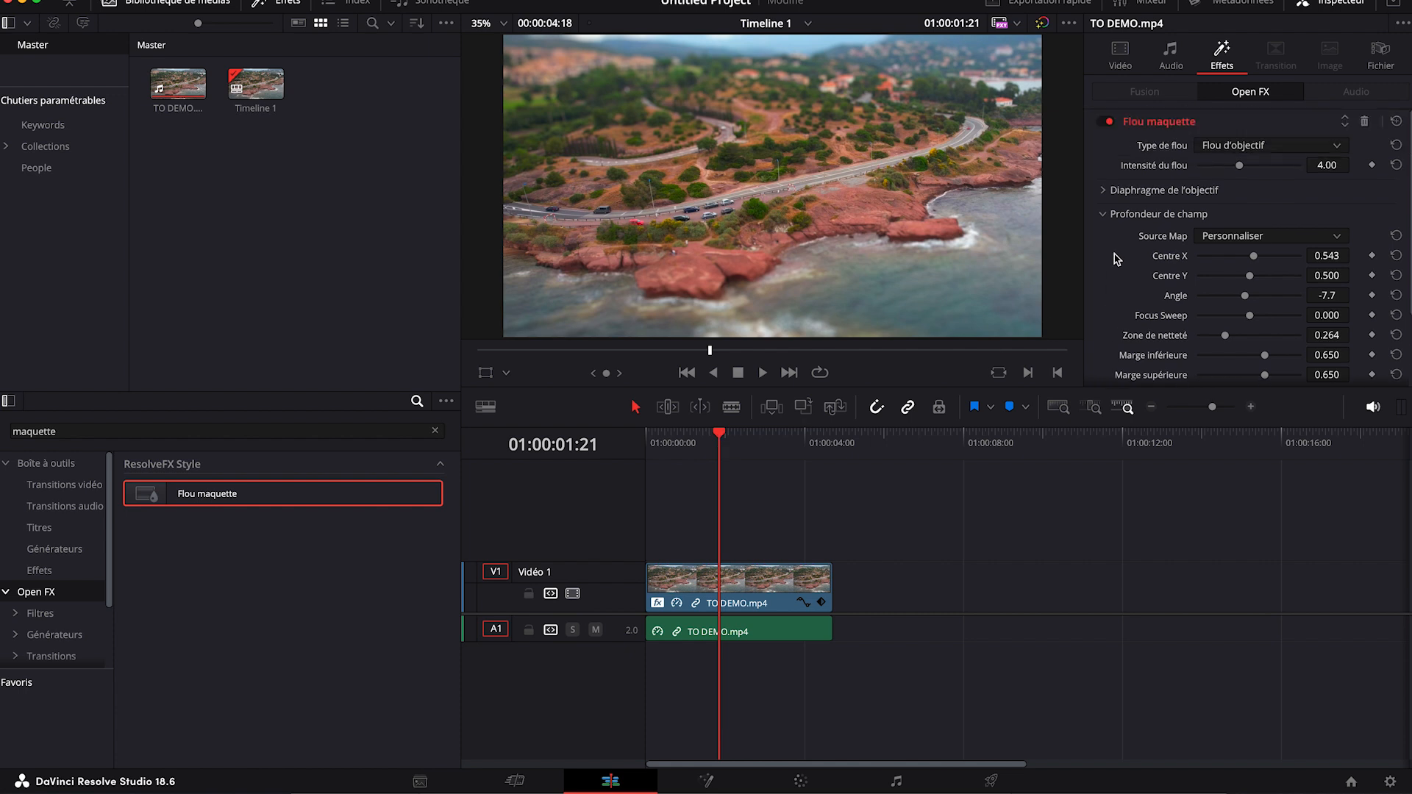
click(1364, 122)
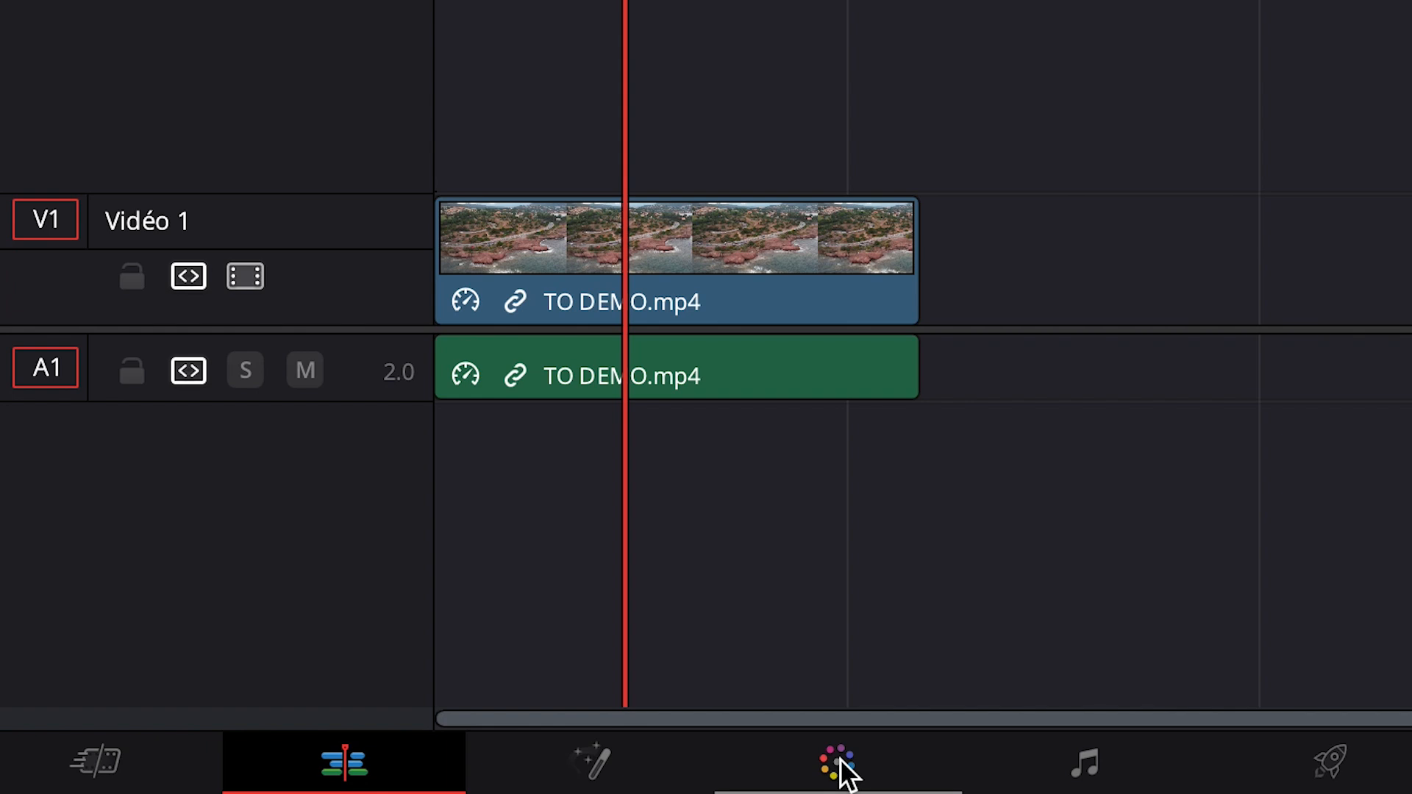
Step: Show the nodes and effects on the colour page and add a serial corrector node after node 01
click(840, 757)
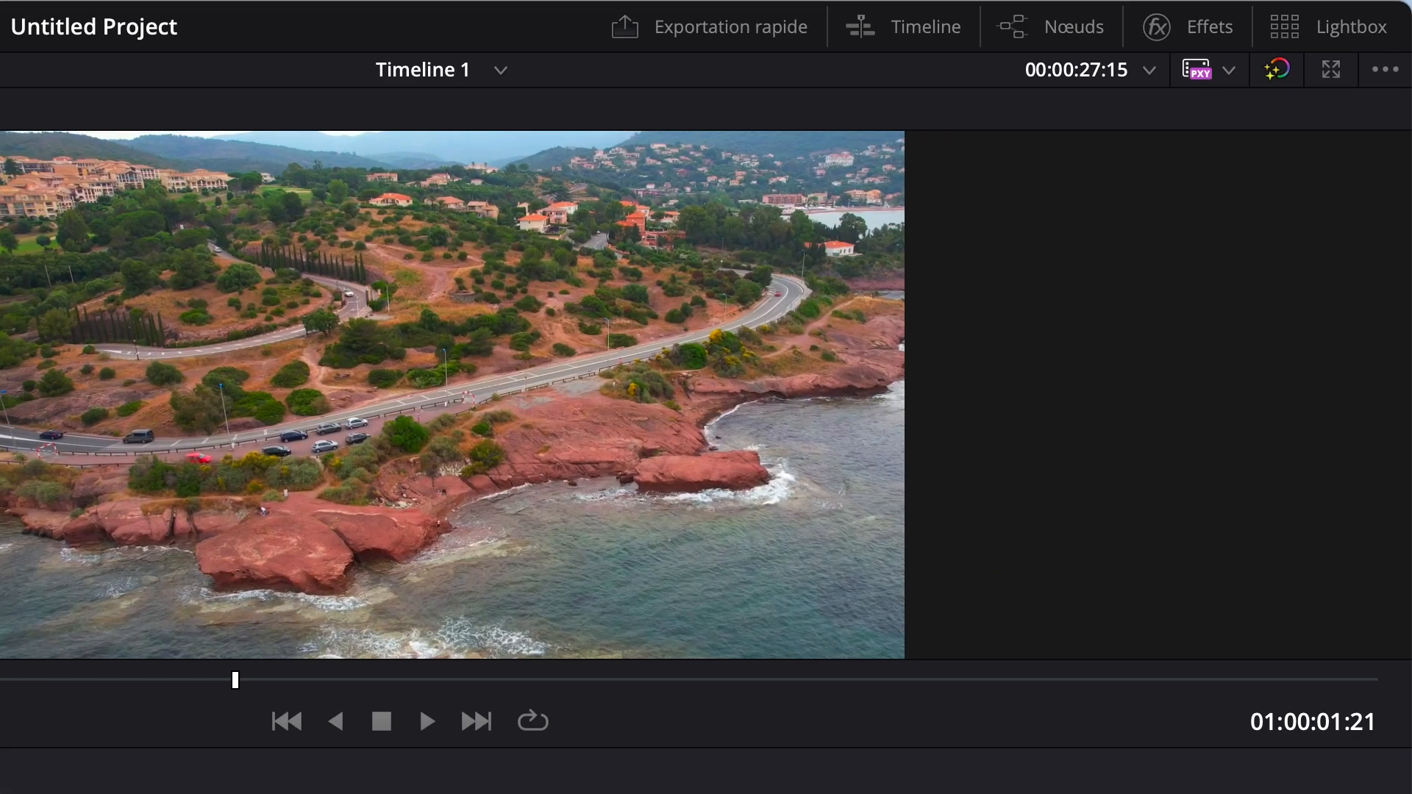
click(1169, 22)
click(1207, 37)
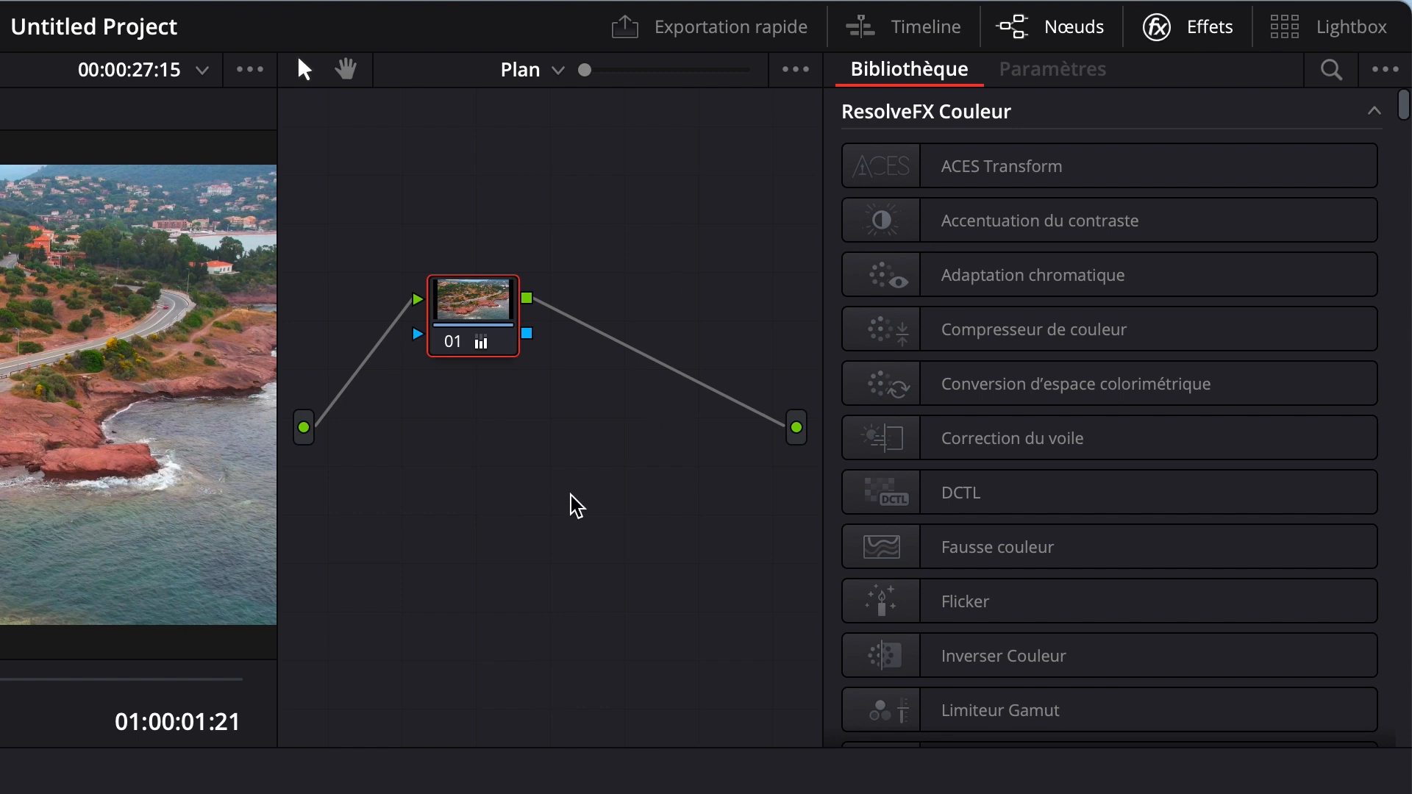
right_click(475, 324)
mouse_move(562, 478)
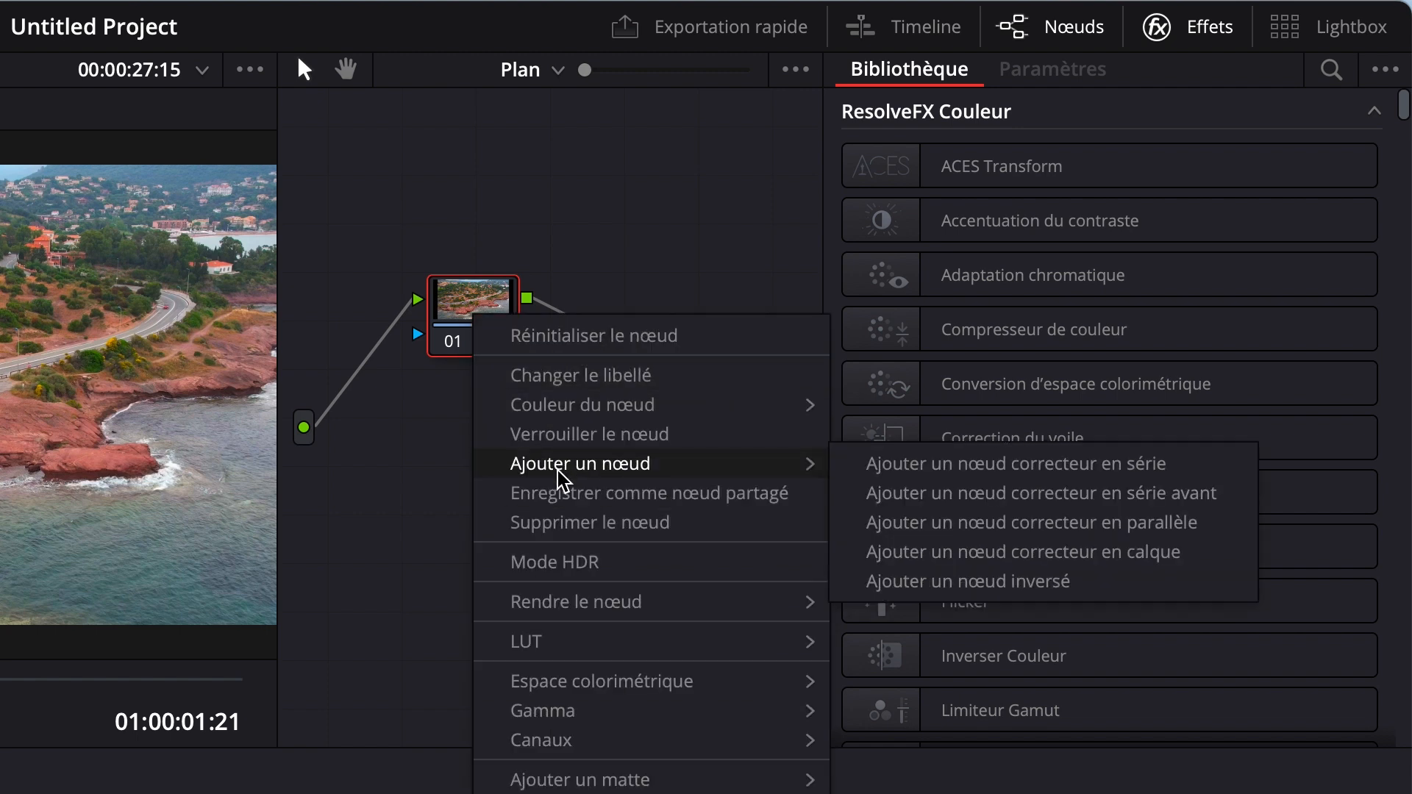
click(983, 476)
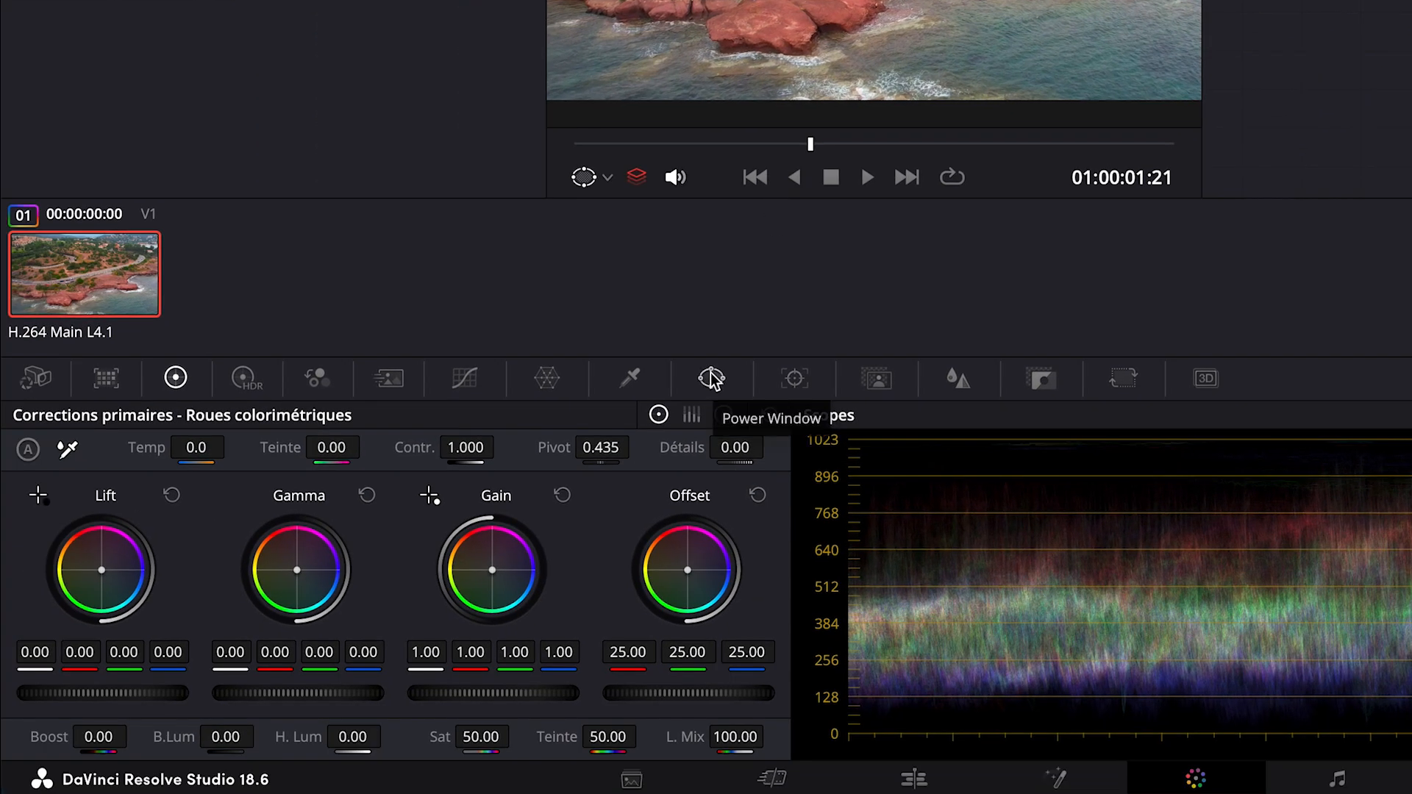
Step: Add a rectangular Power Window to node 02 and stretch its corners into a slanted band following the coastal road across the frame
click(712, 378)
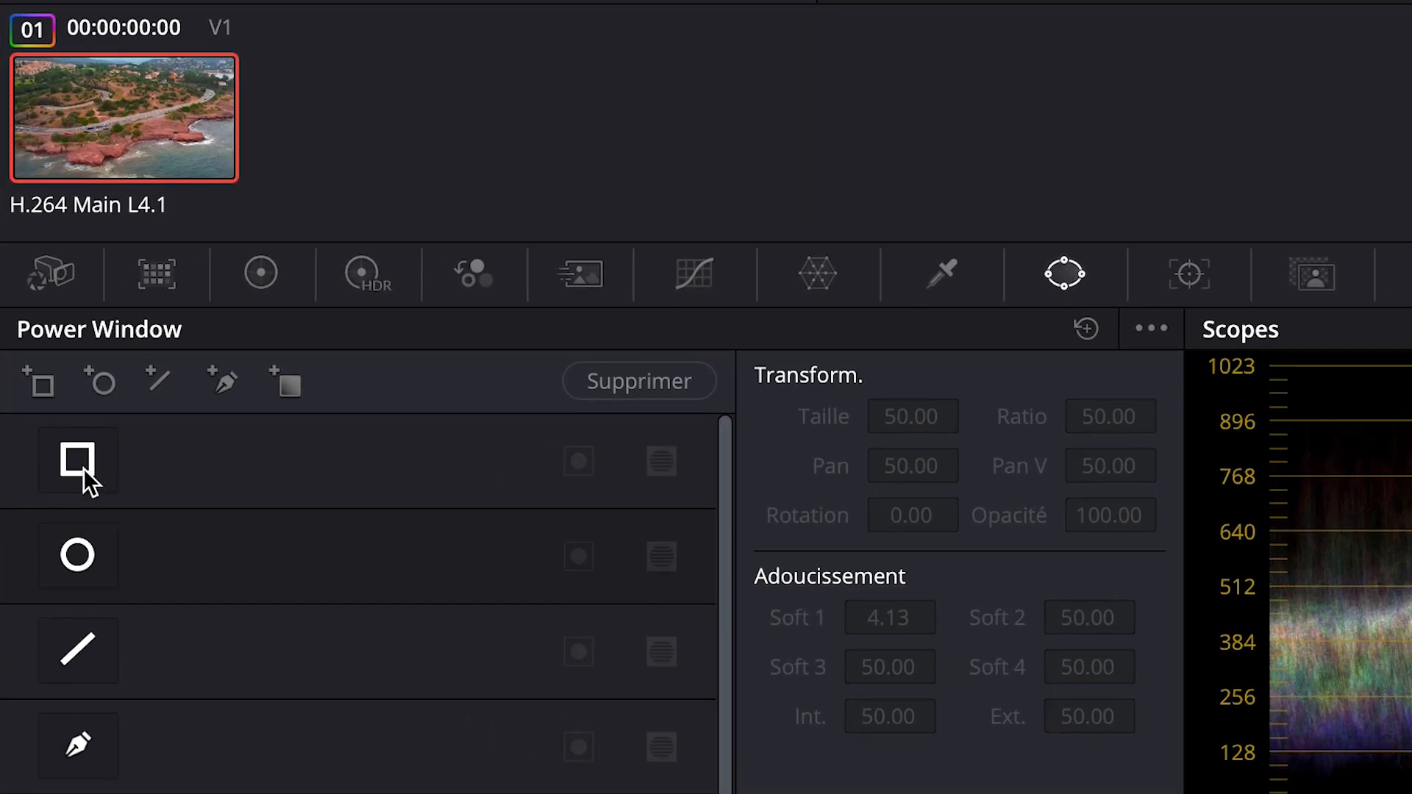
click(82, 469)
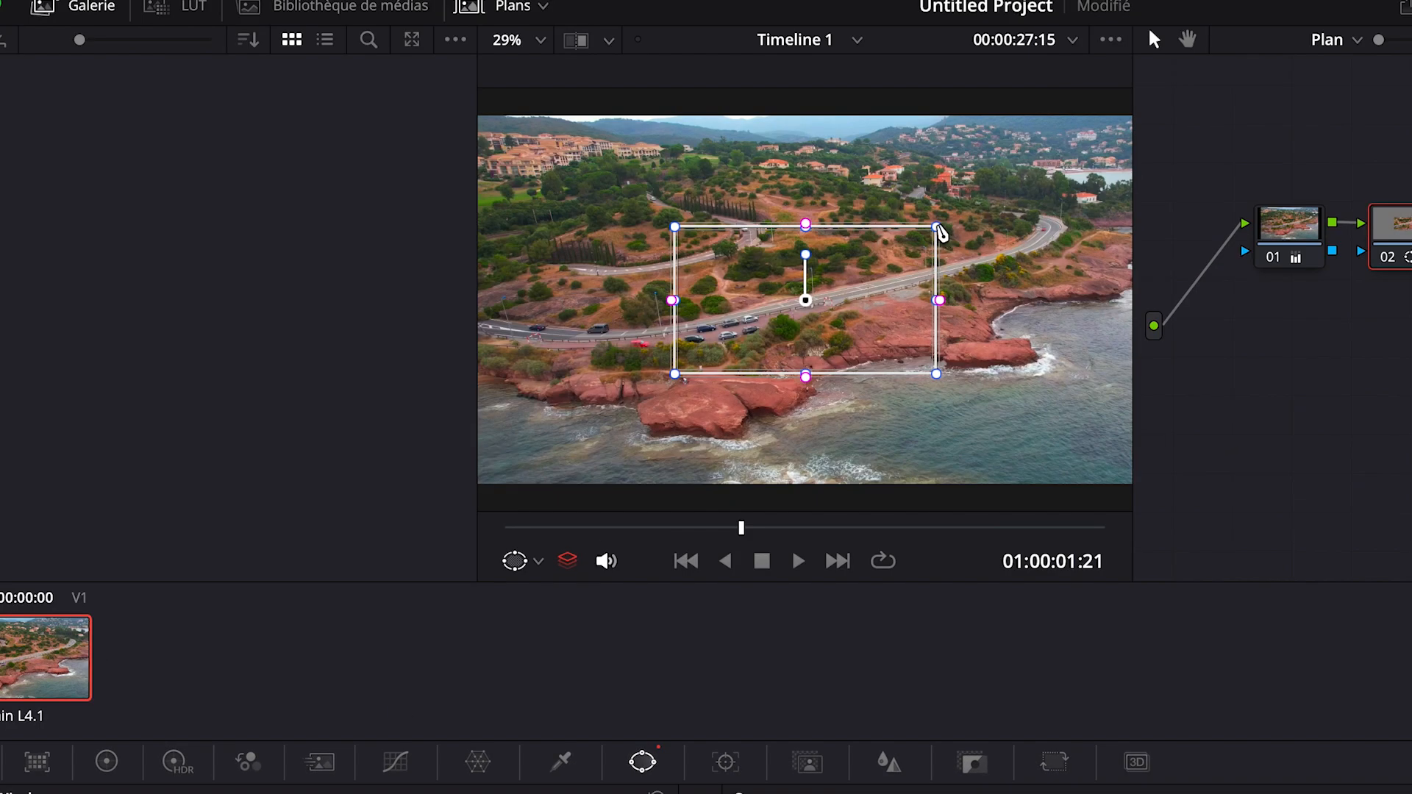
click(539, 39)
click(542, 145)
drag(921, 238, 1118, 184)
drag(919, 363, 1106, 288)
drag(693, 363, 493, 387)
drag(693, 236, 487, 277)
drag(503, 393, 501, 411)
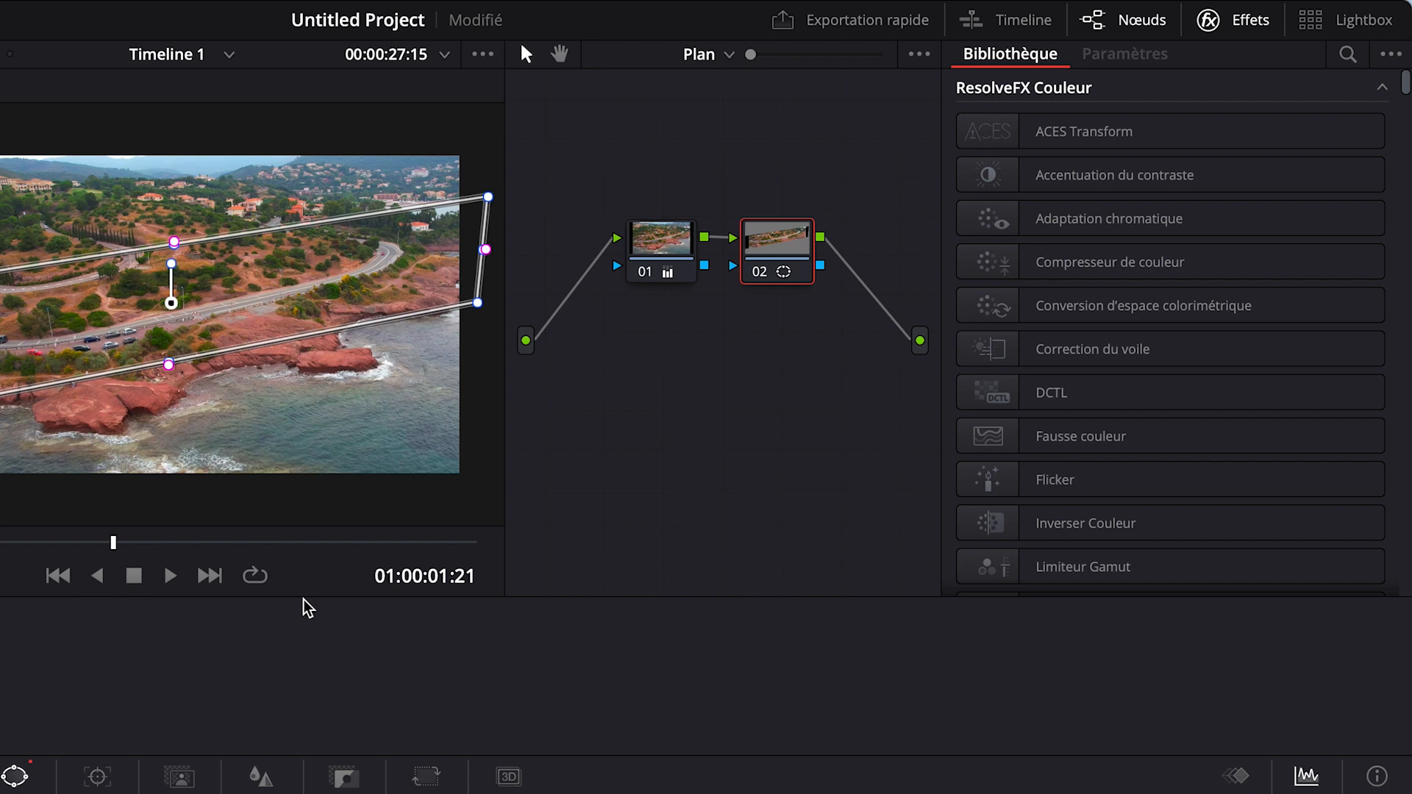
Step: Apply the Flou d'objectif effect to node 02 and invert the rectangular window so the blur falls outside the road band
click(1348, 54)
text(flou)
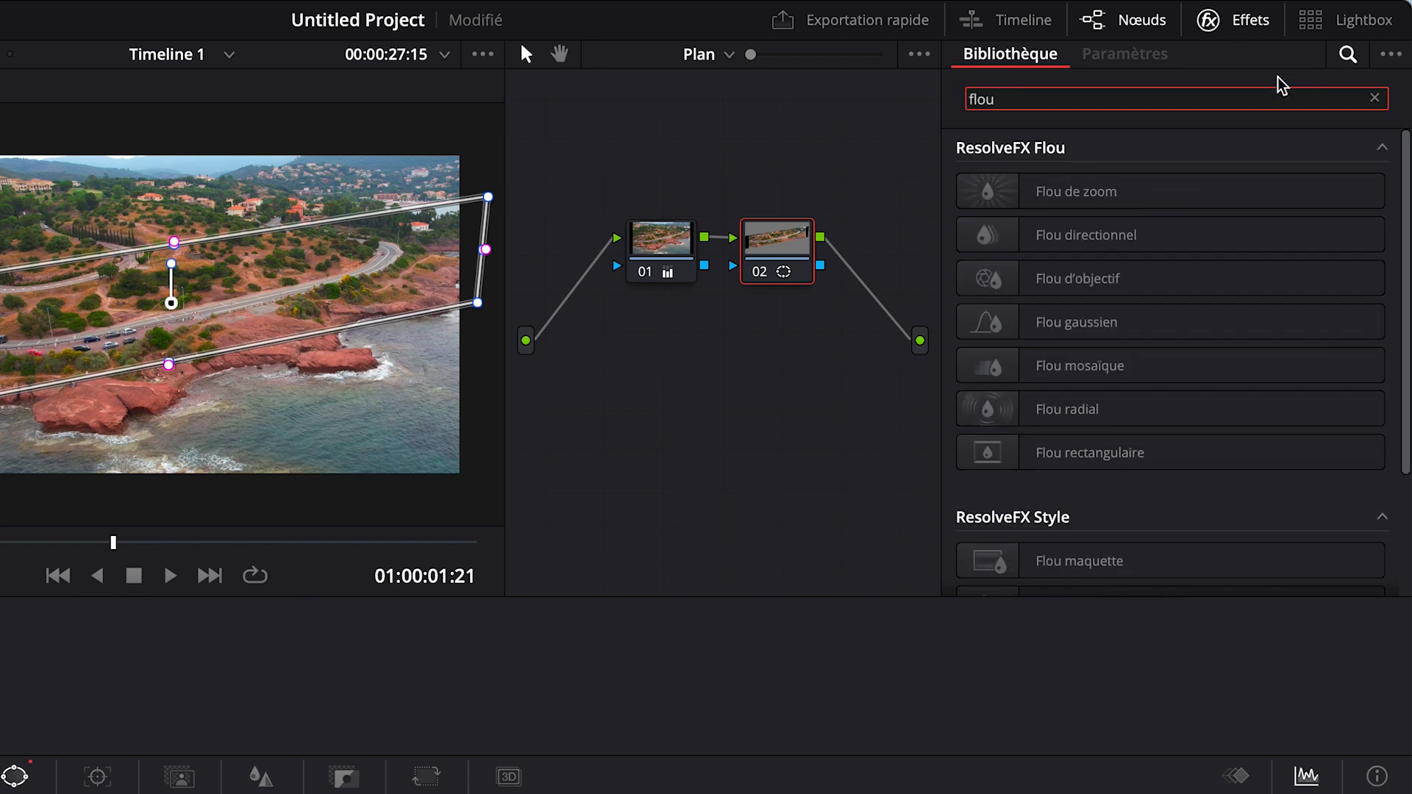
click(1084, 247)
drag(988, 284, 776, 258)
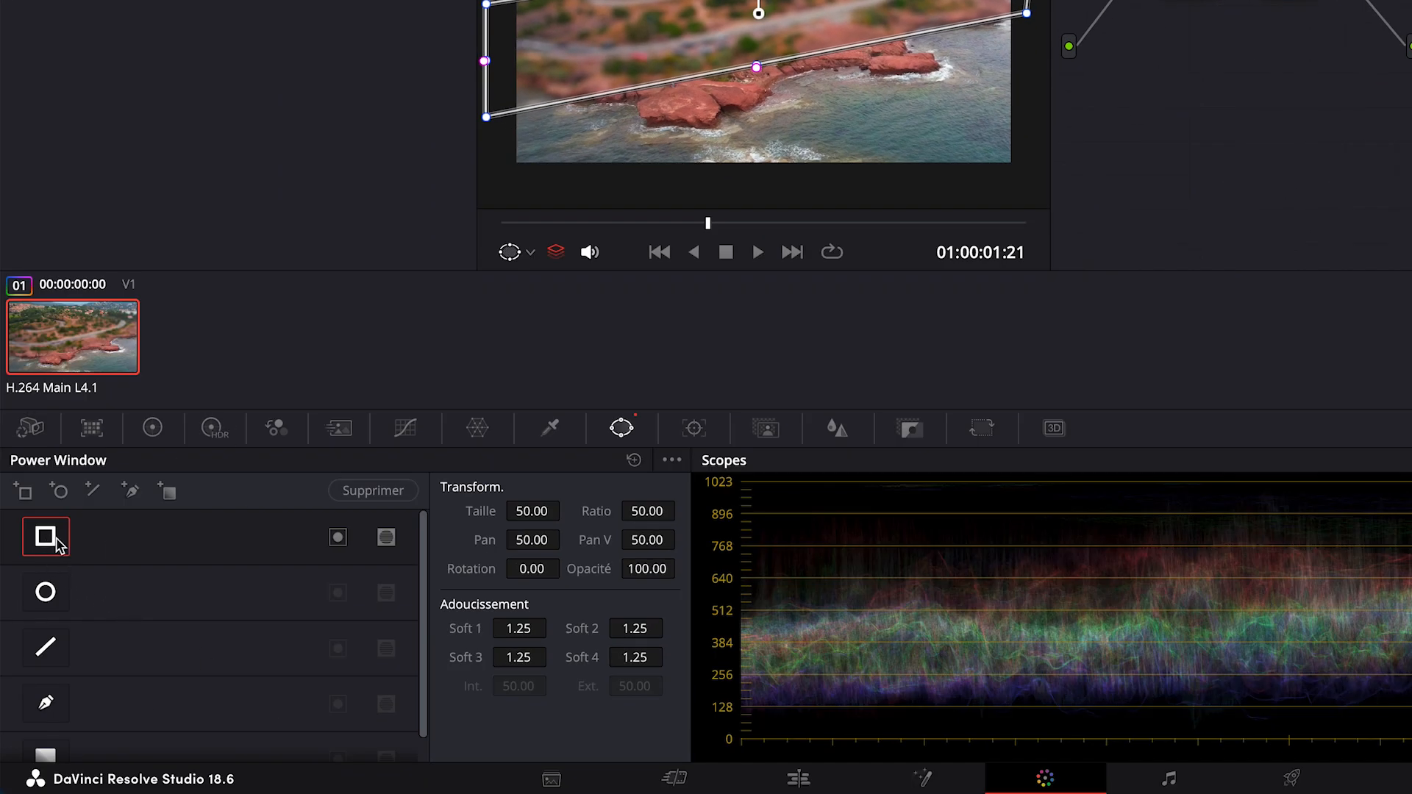
click(338, 543)
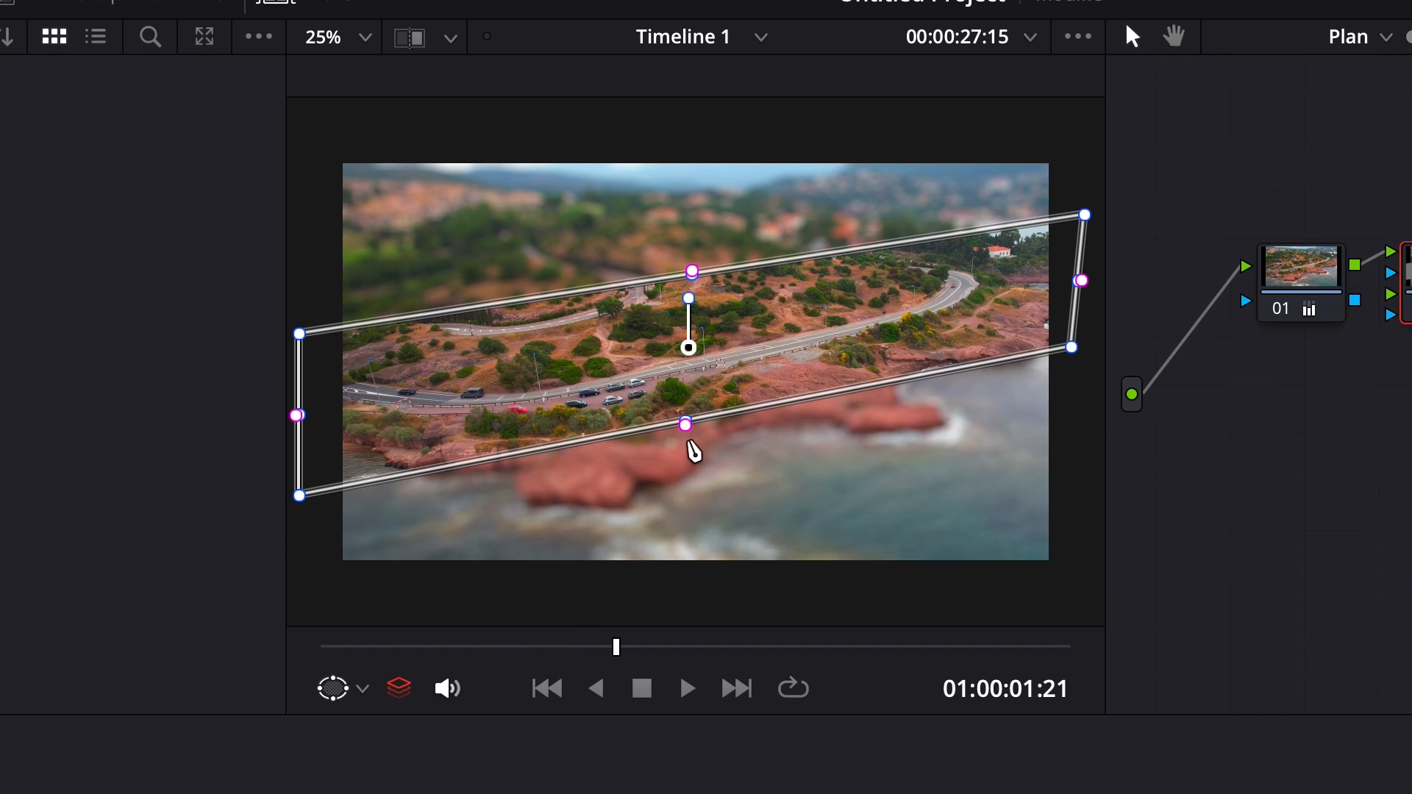
Step: Soften the window's lower and upper edges, with Soft 4 at 10.30 and Soft 2 at 10.05
drag(685, 426, 696, 462)
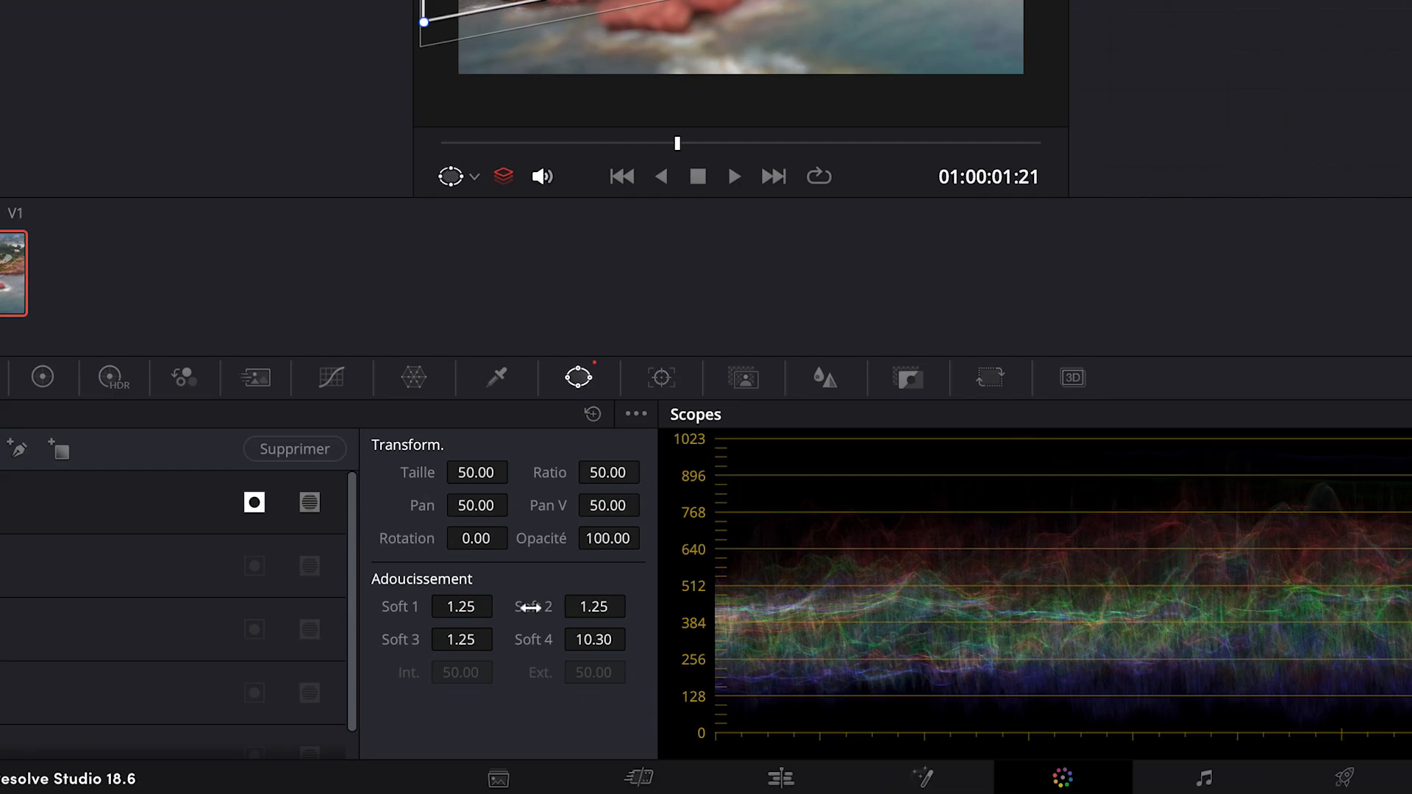
drag(581, 607, 691, 605)
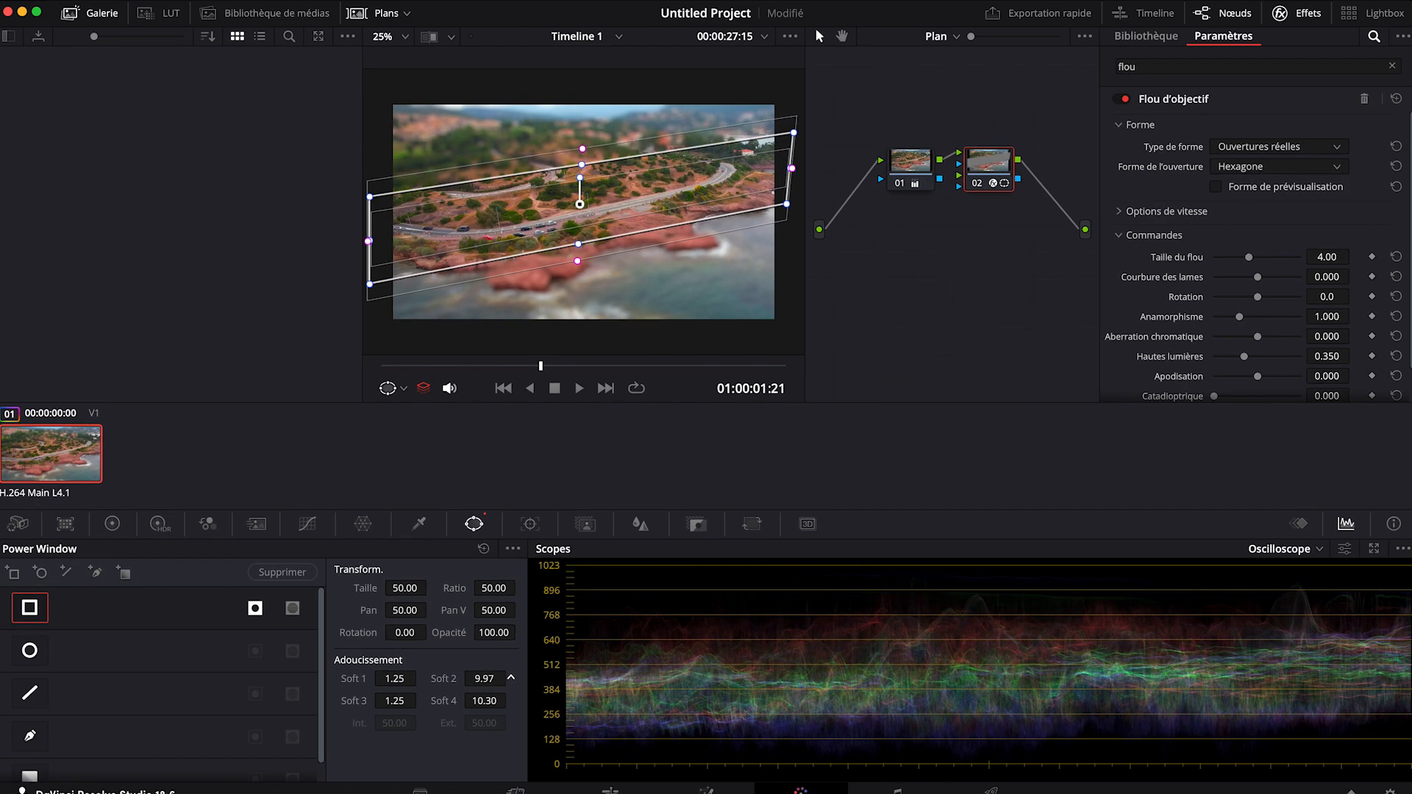
drag(510, 678, 512, 678)
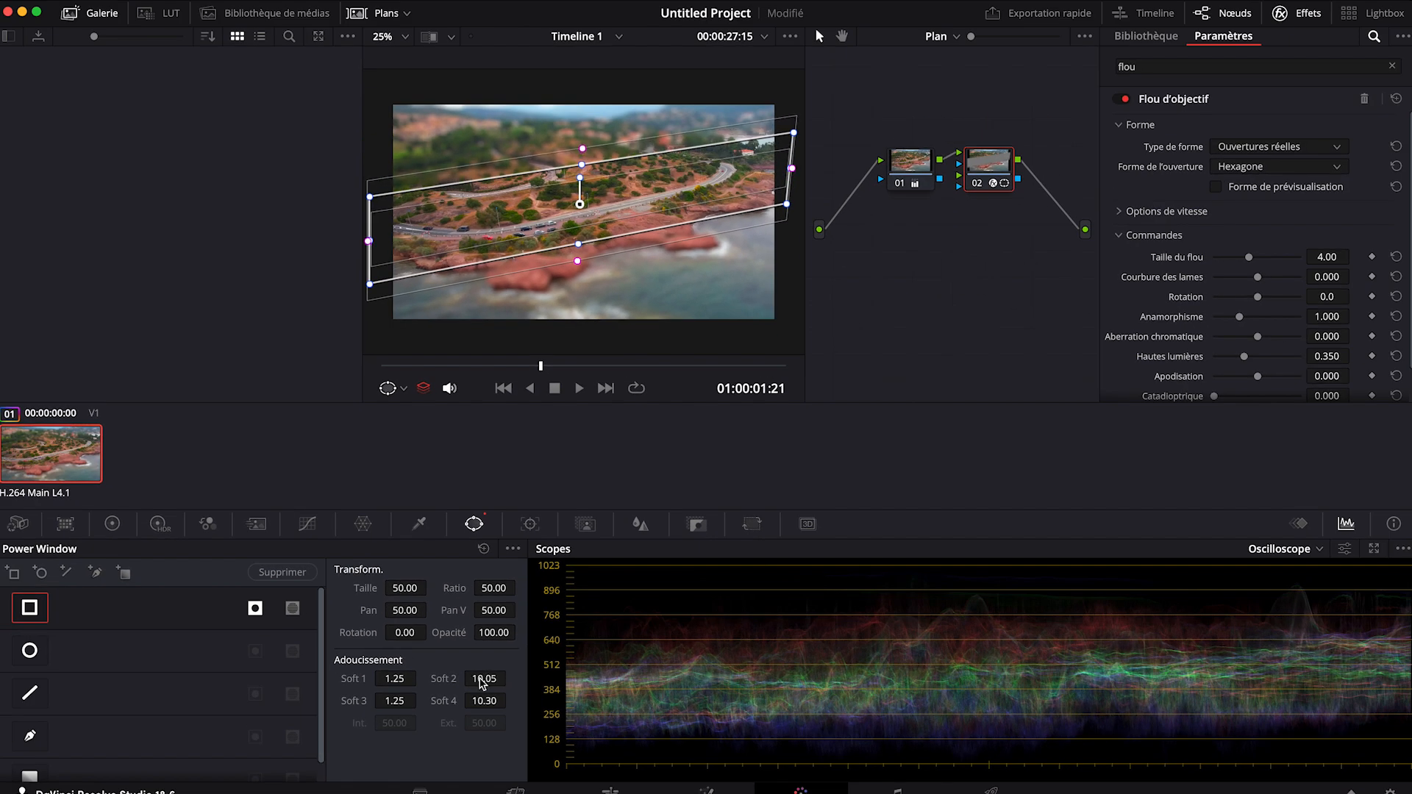